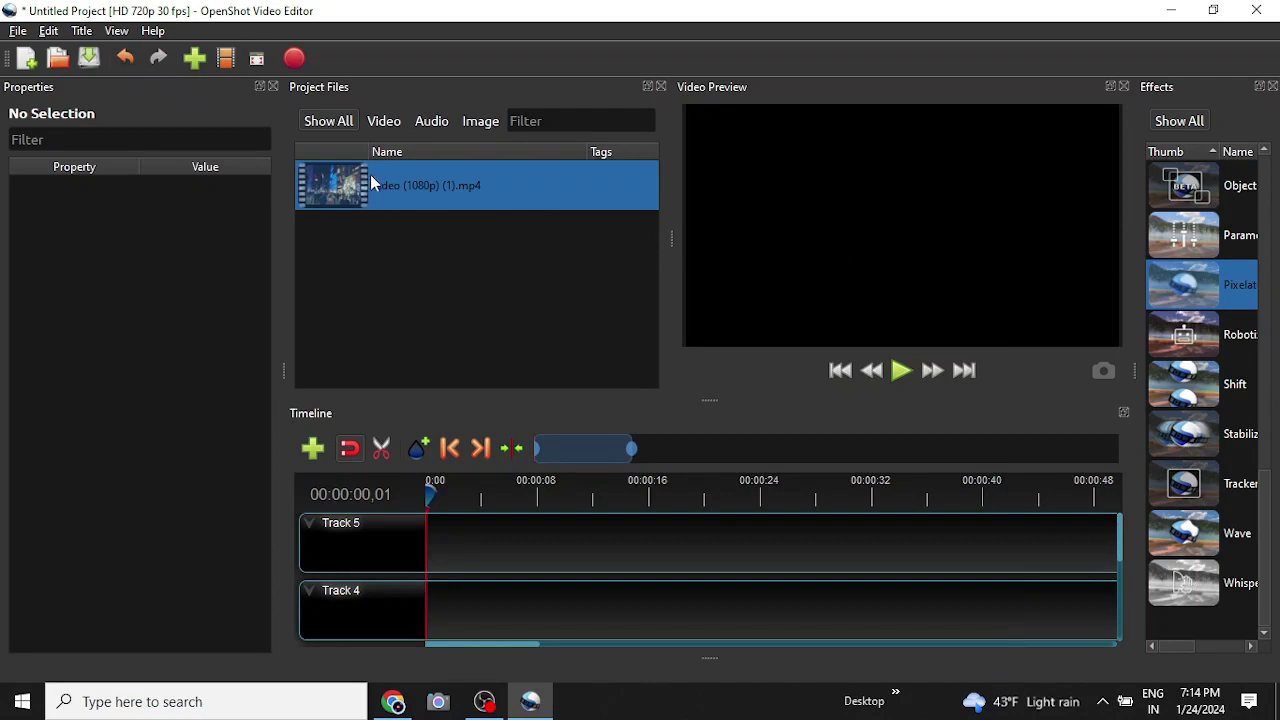
Step: Place video (1080p) (1).mp4 from Project Files at the start of Track 5
mouse_move(318, 183)
mouse_down()
mouse_move(437, 557)
mouse_move(416, 547)
mouse_up()
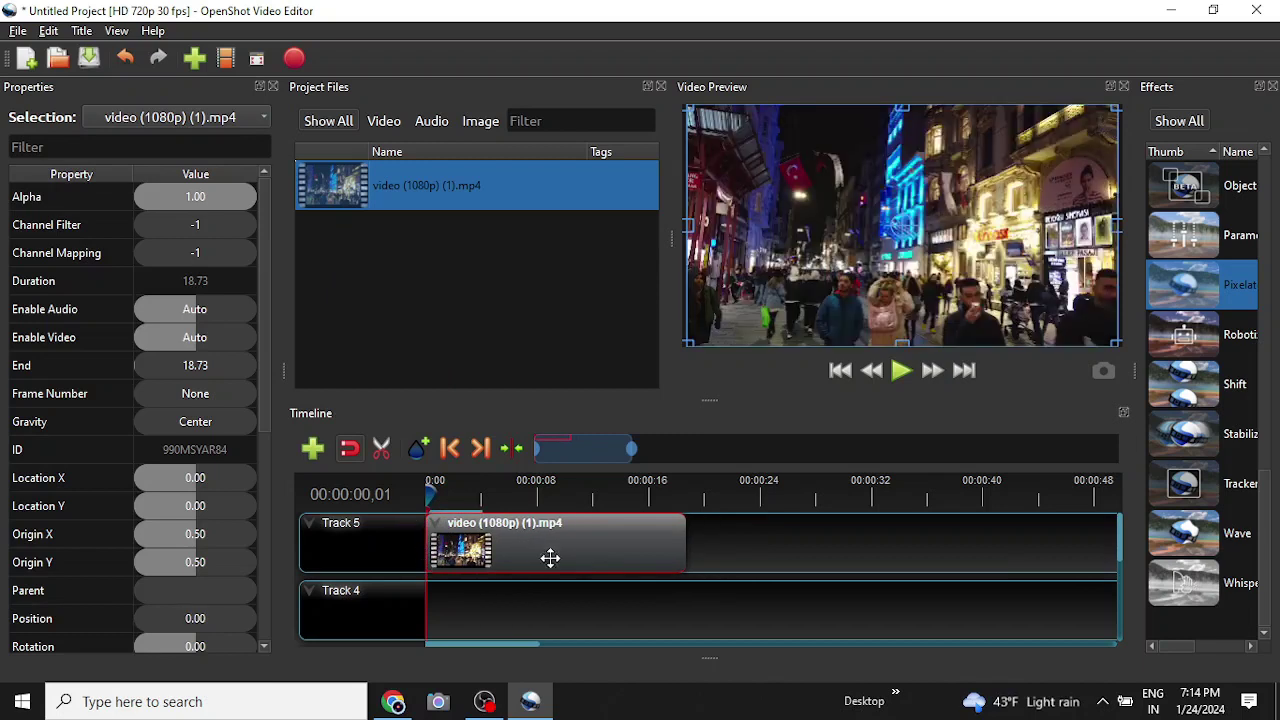
scroll(1210, 360, up, 5)
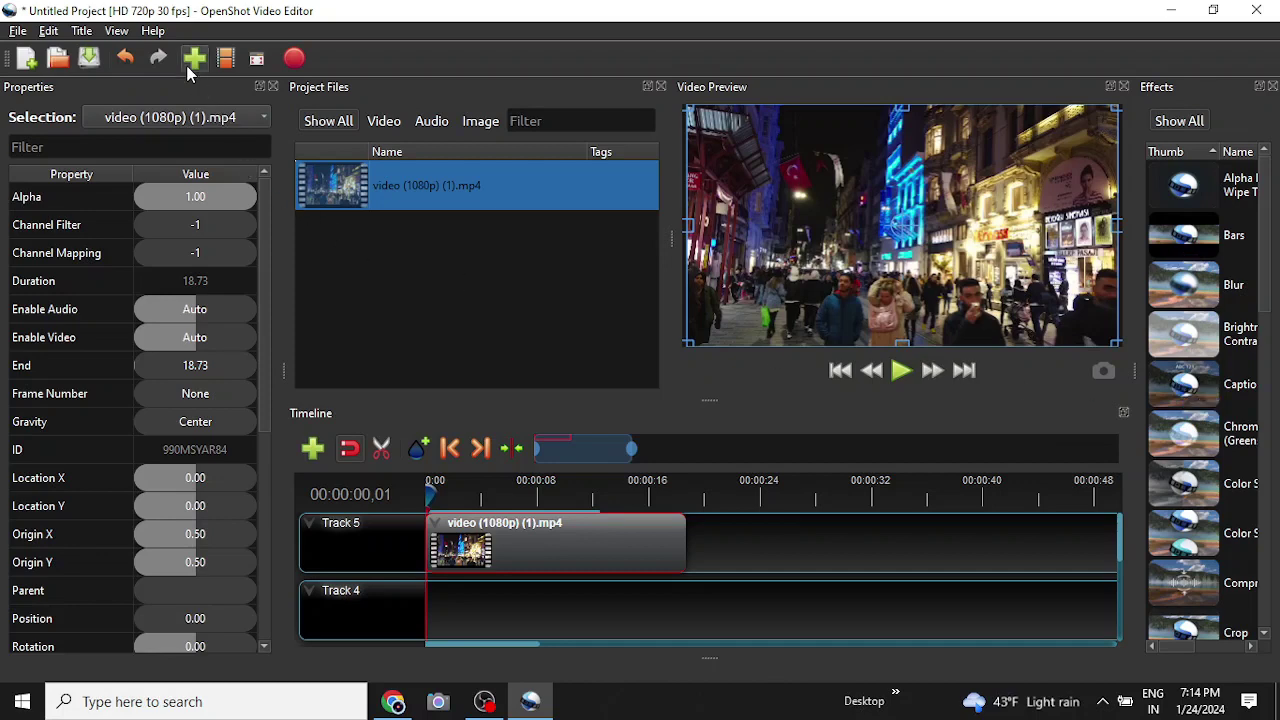
Step: Glance at the View menu, then drop the Blur effect onto the Track 5 street clip
click(118, 33)
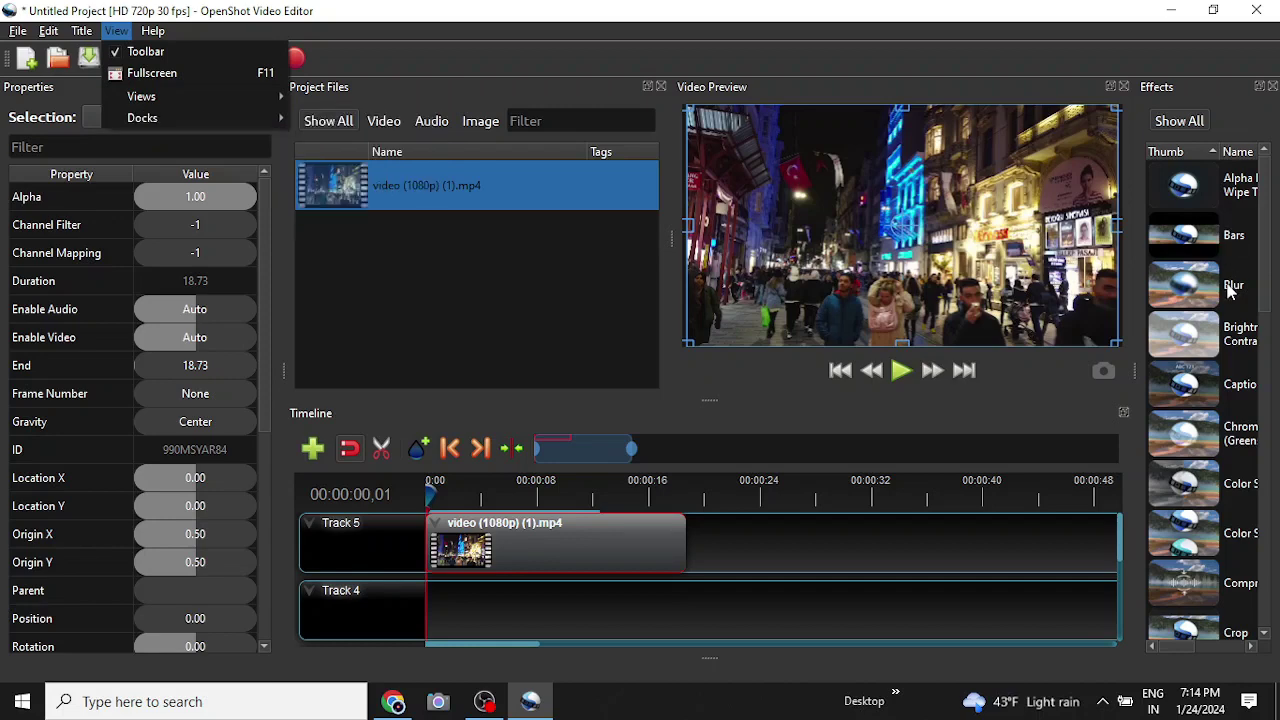
click(1177, 288)
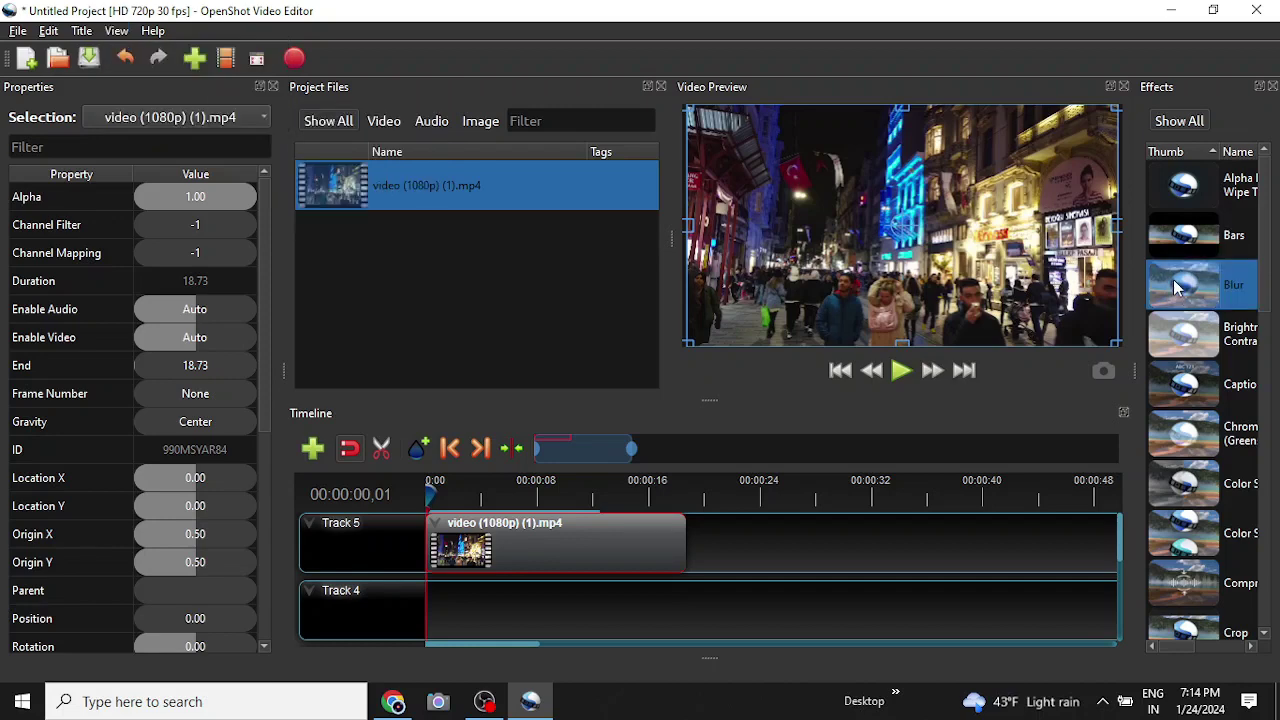
drag(1177, 288, 489, 545)
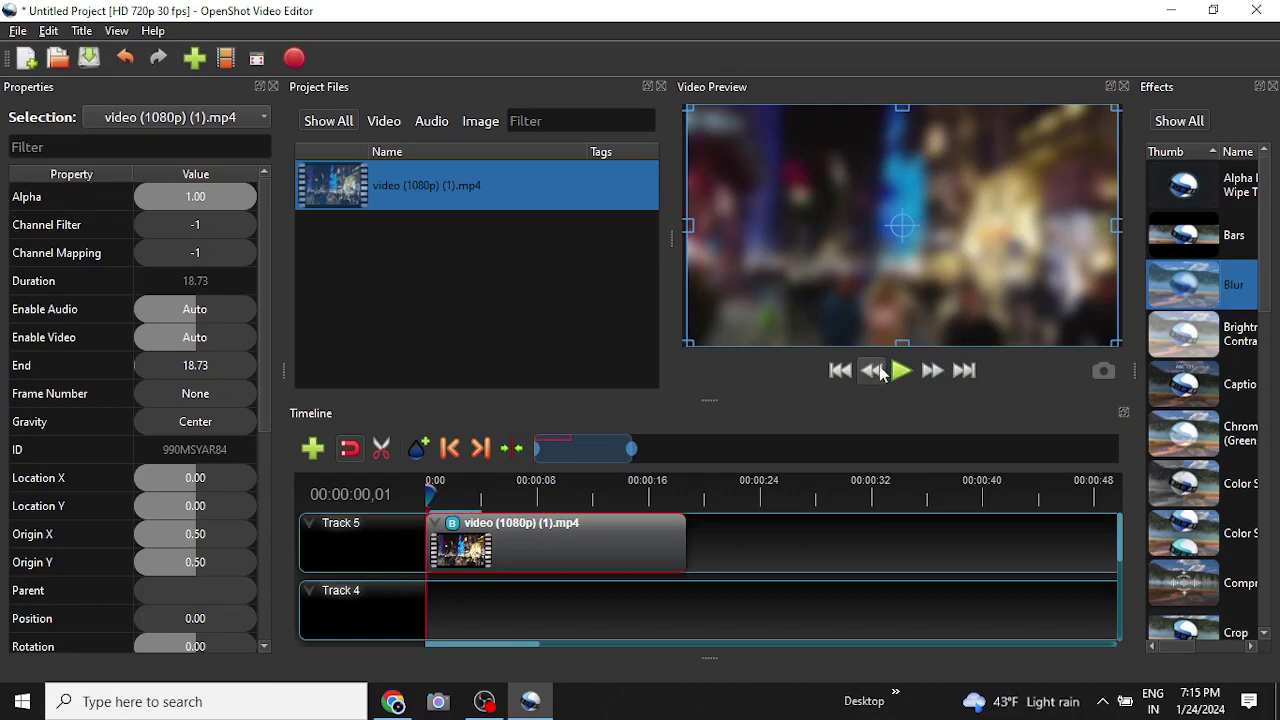
Step: Play the blurred clip in the preview and pause near 00:00:10
click(902, 372)
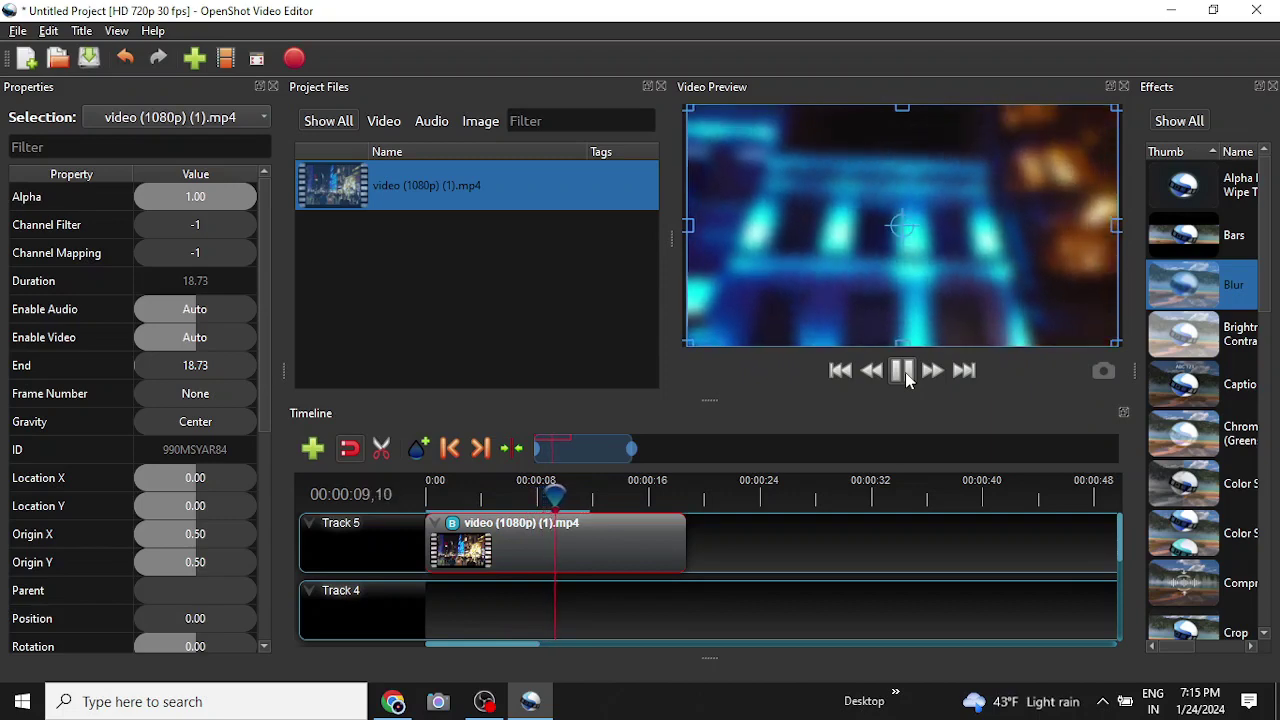
click(907, 379)
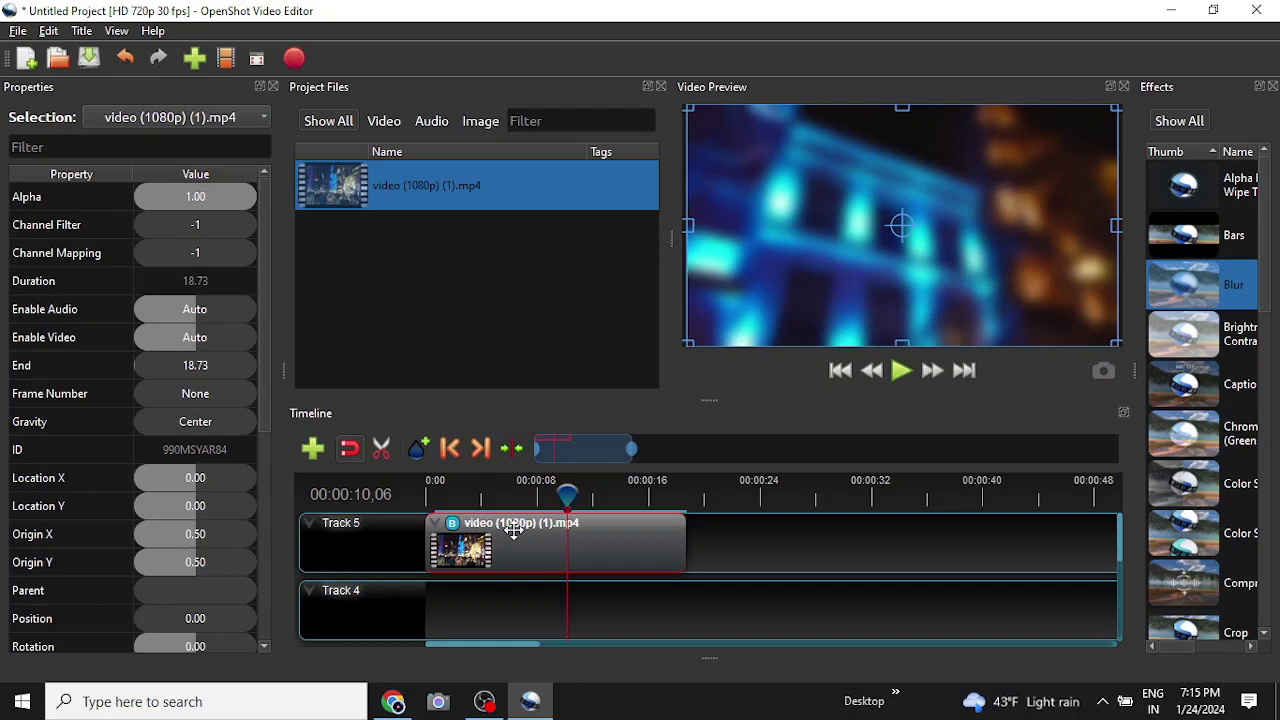
Step: Remove the Blur effect from the Track 5 clip and return the playhead to the start
click(452, 525)
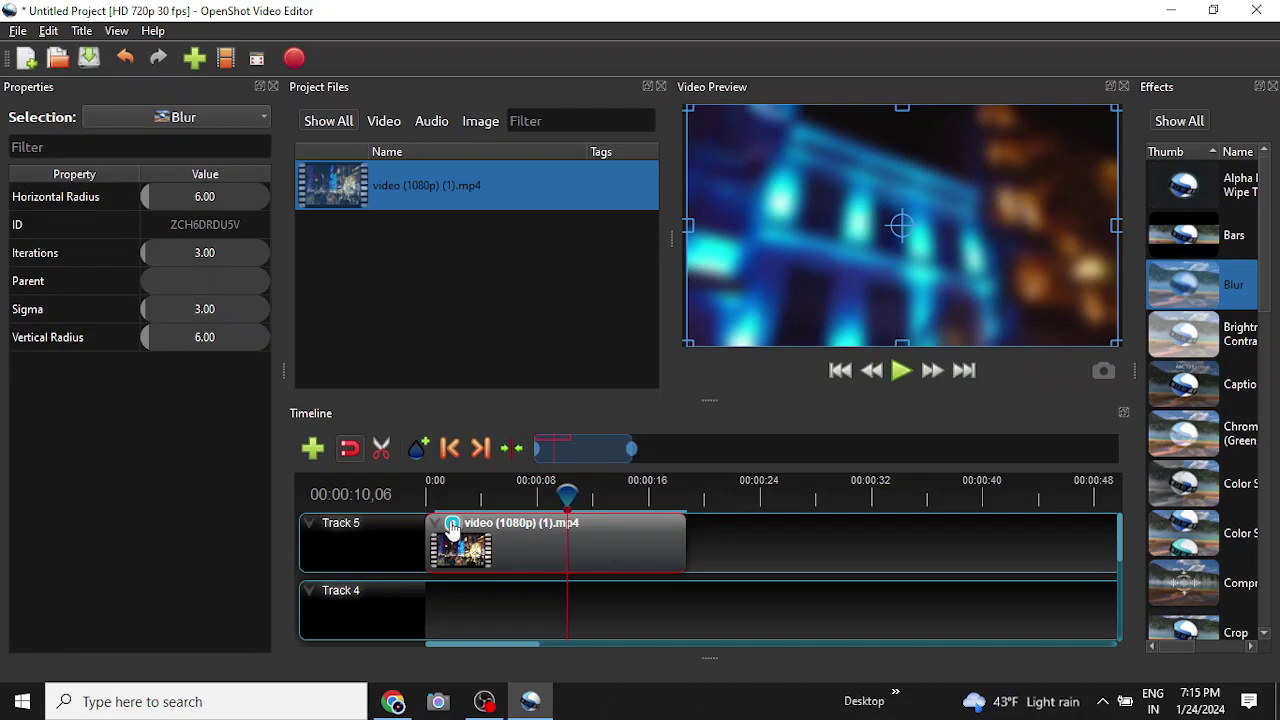
right_click(452, 530)
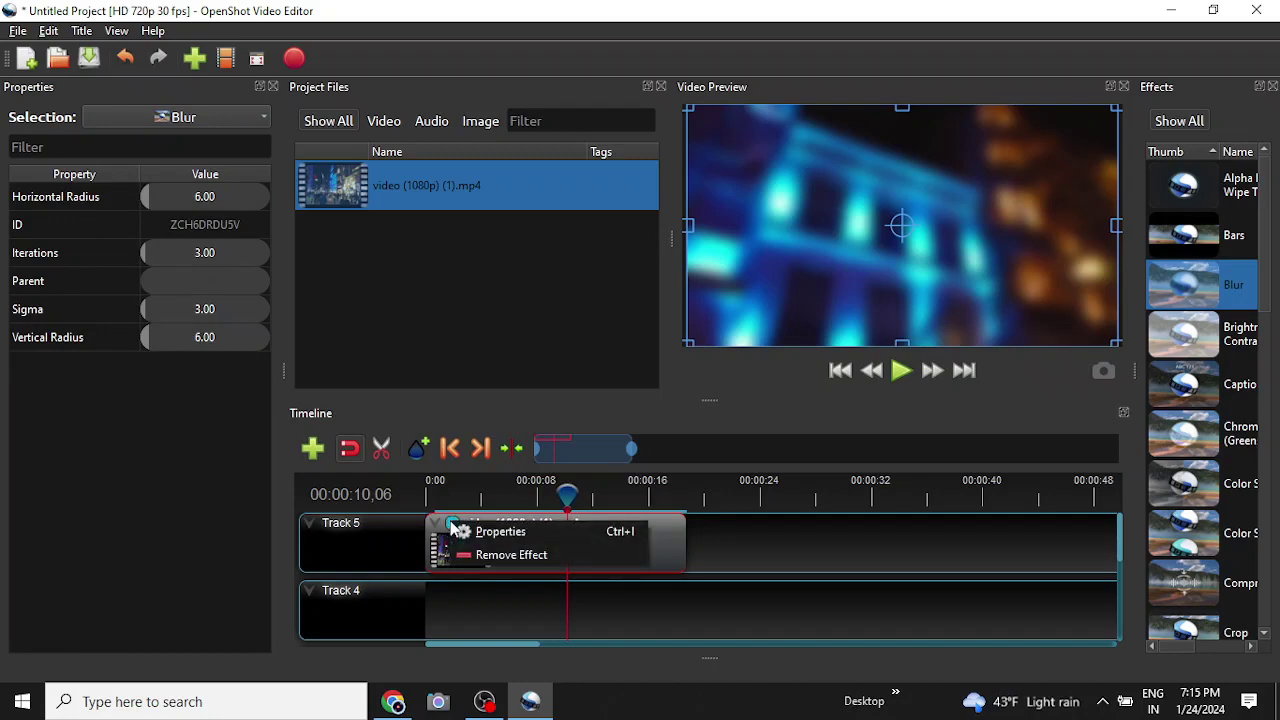
click(487, 557)
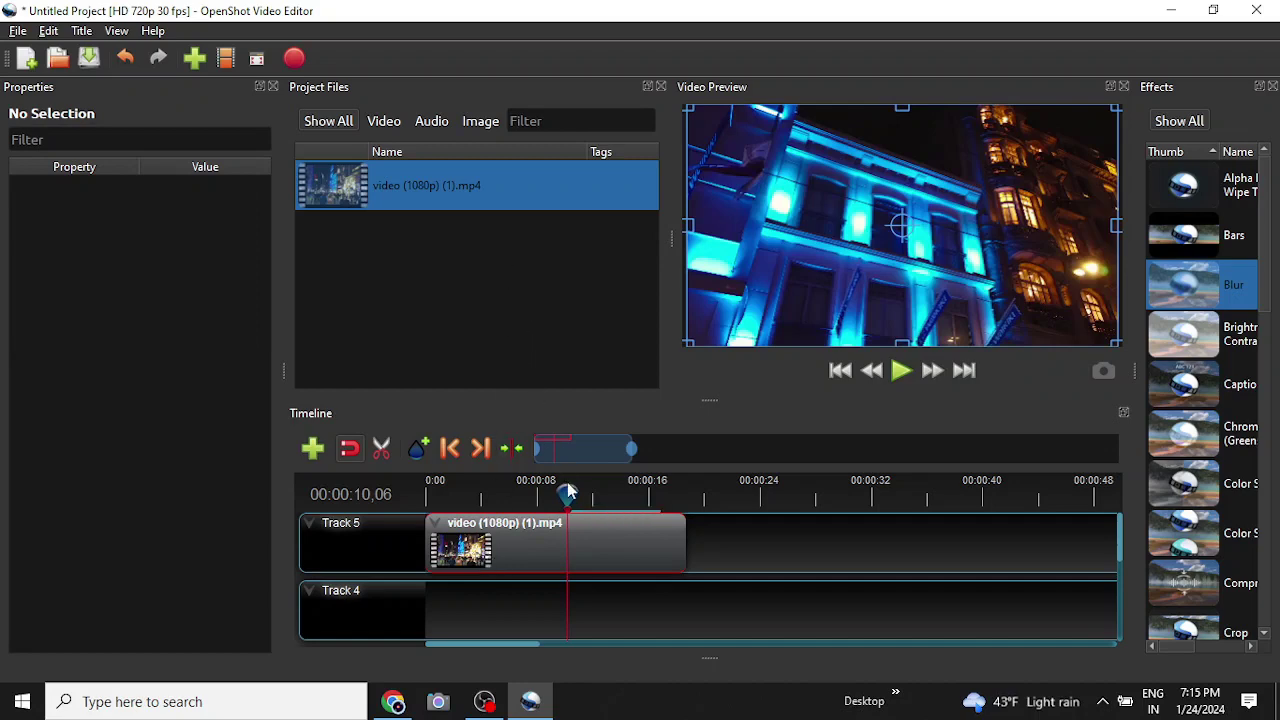
click(848, 371)
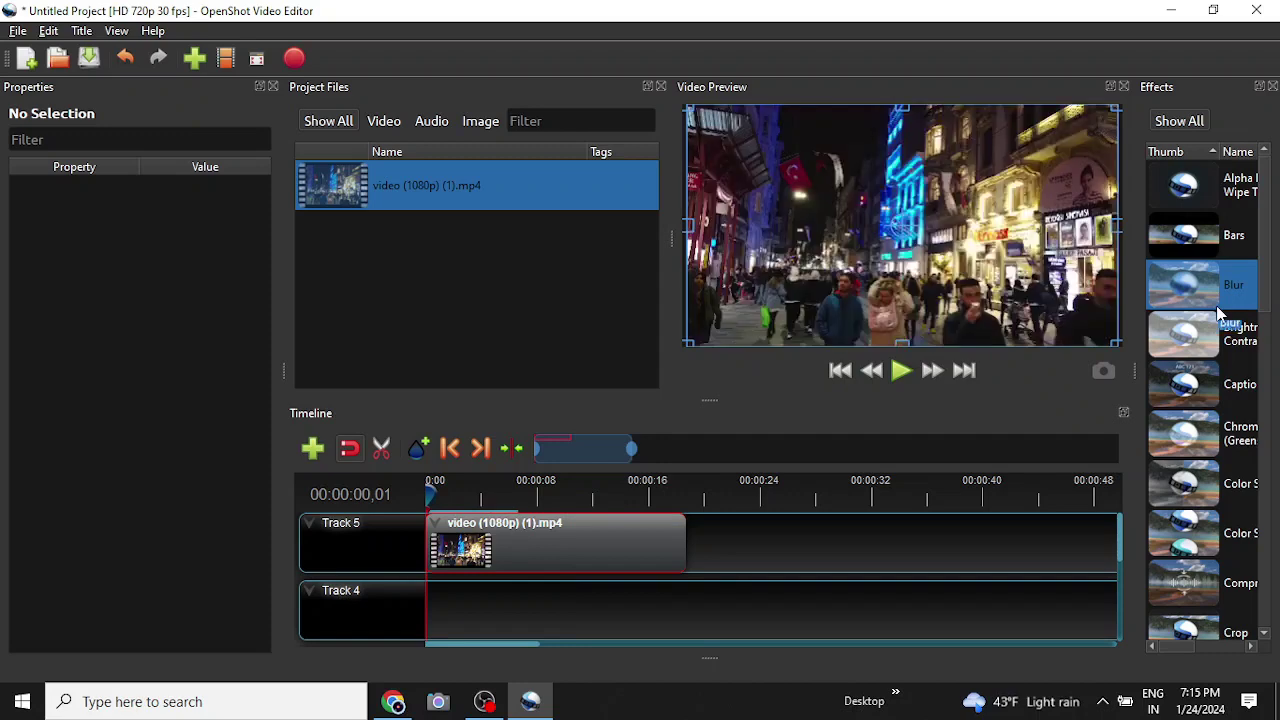
Step: Find Pixelate in the Effects list and drop it onto the Track 5 street clip
scroll(1218, 313, down, 3)
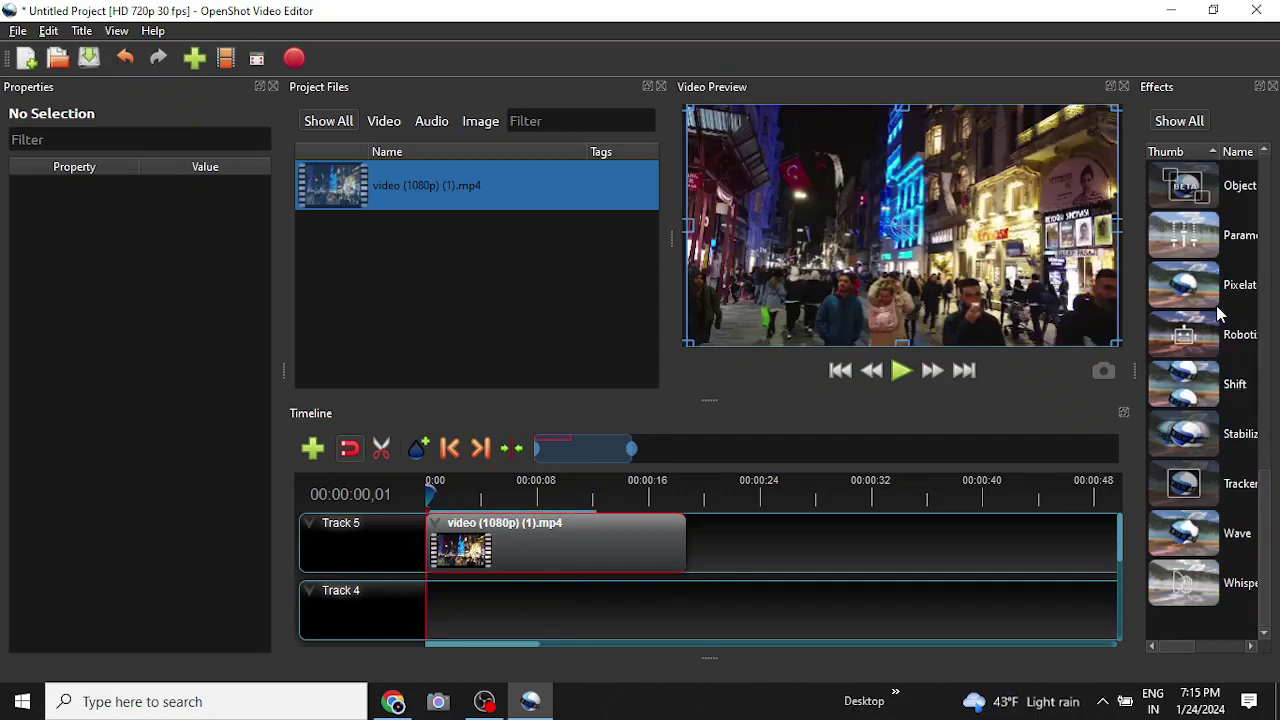
scroll(1199, 282, up, 3)
click(1199, 282)
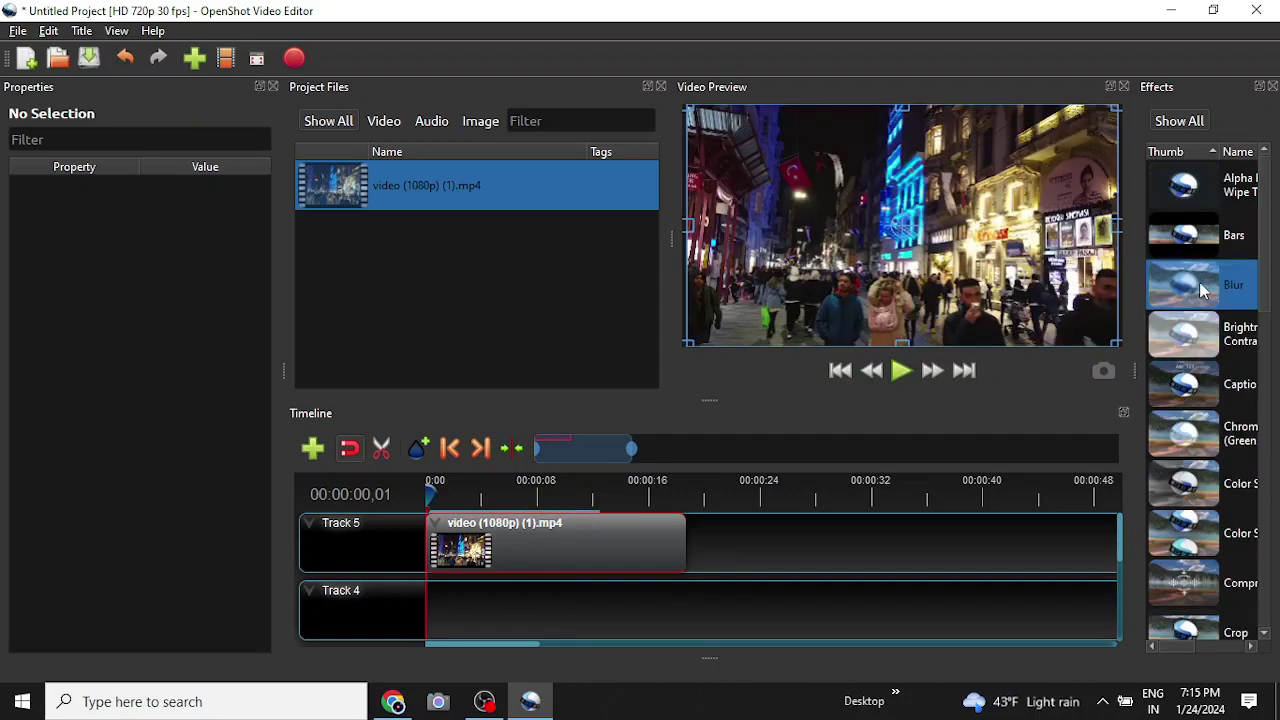
scroll(1201, 300, down, 5)
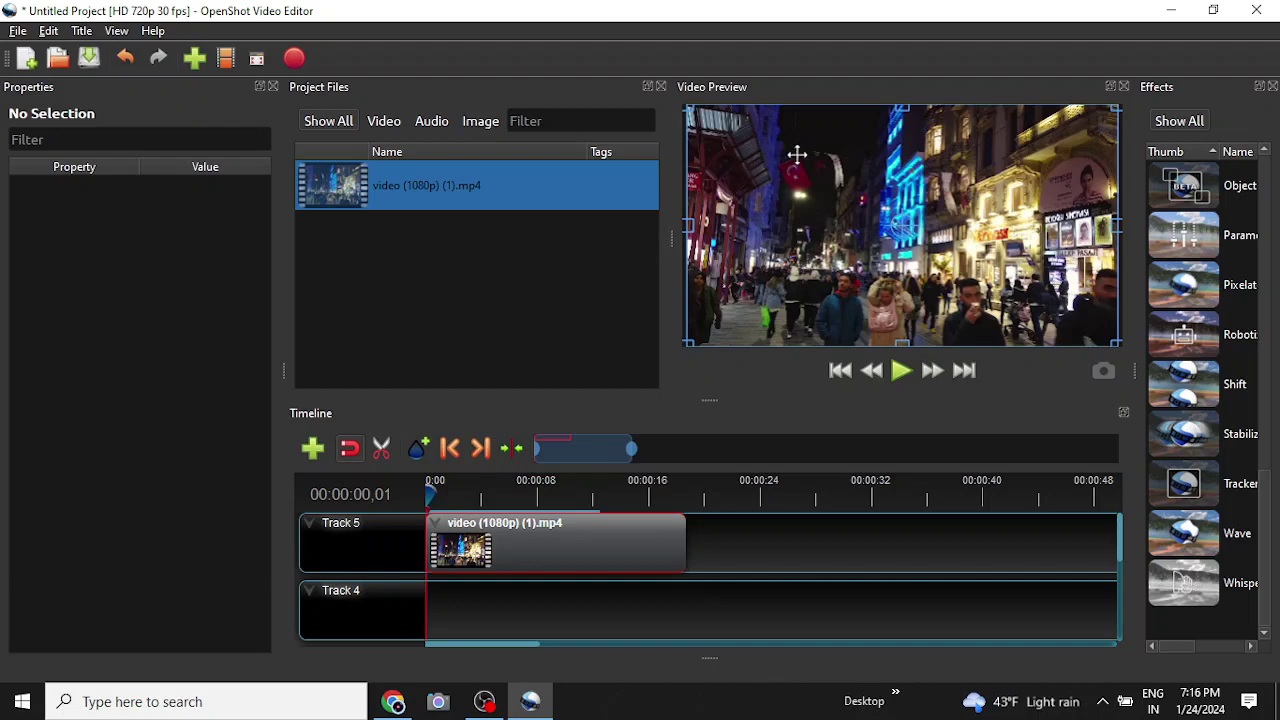
click(1180, 284)
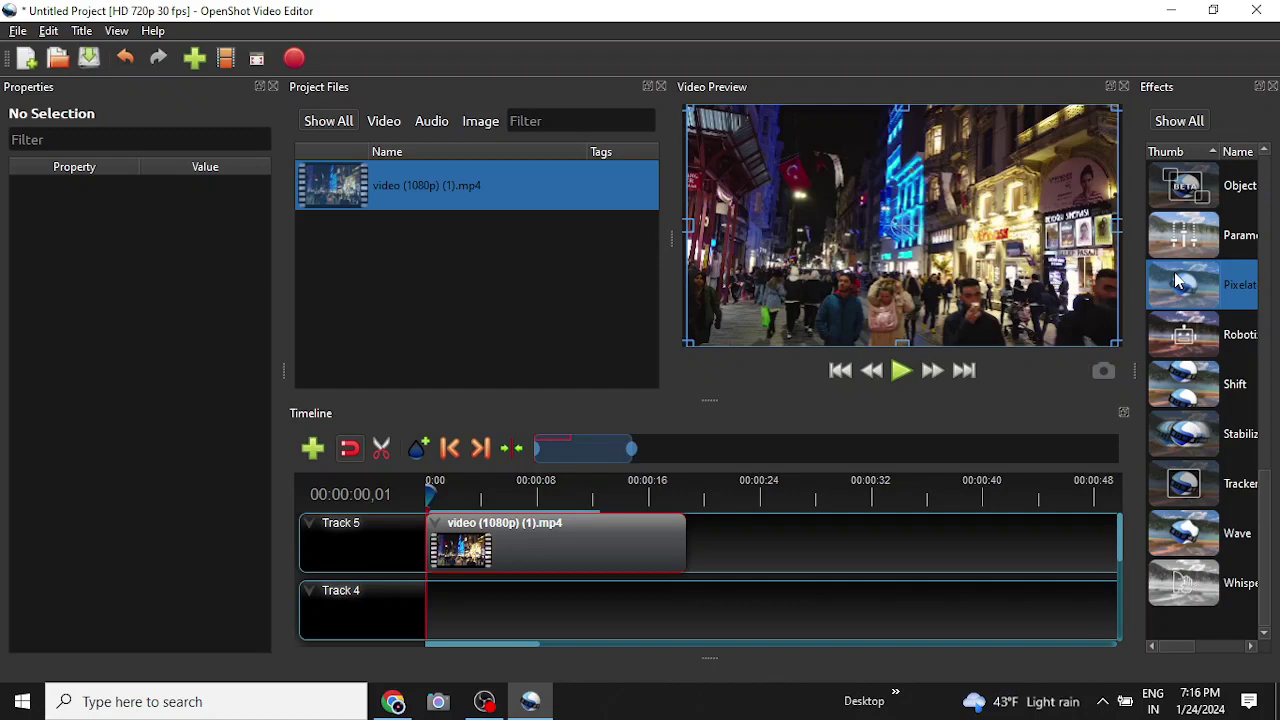
drag(1185, 283, 465, 528)
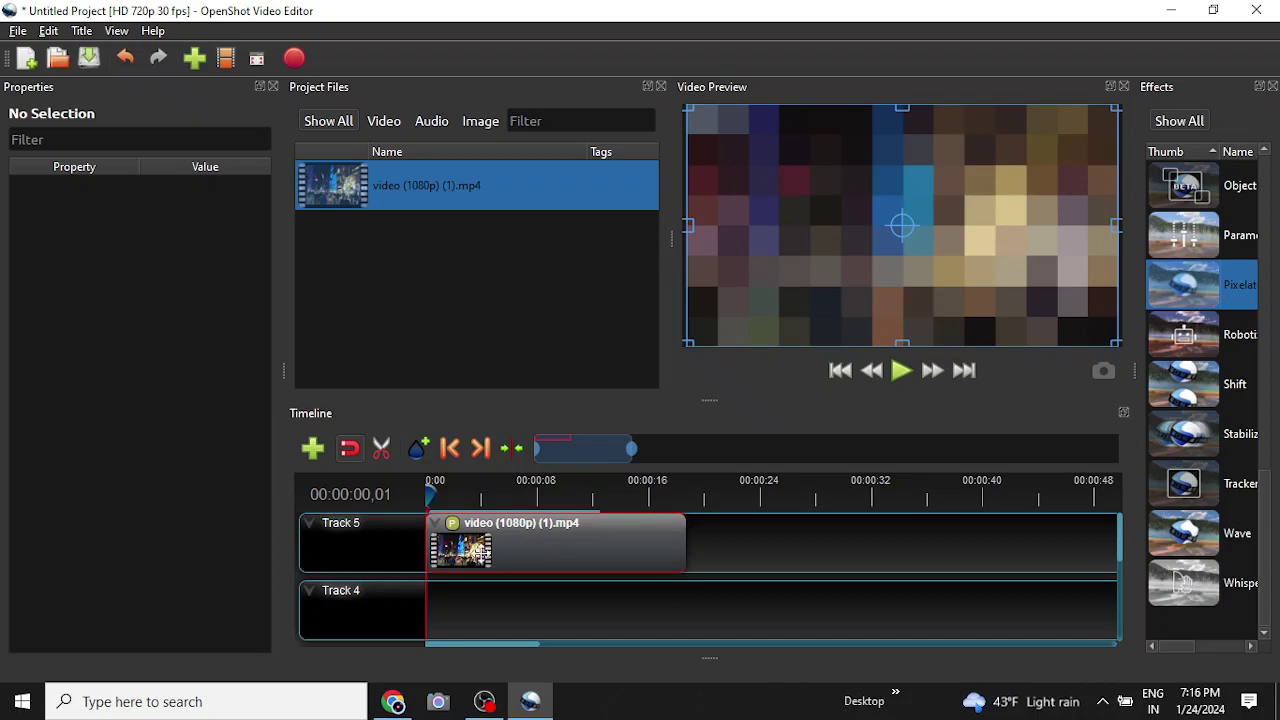
Step: Drag the Pixelate property sliders to margins top 0.21, bottom 0.47, left 0.13, right 0.62 and pixelization 0.37
click(453, 527)
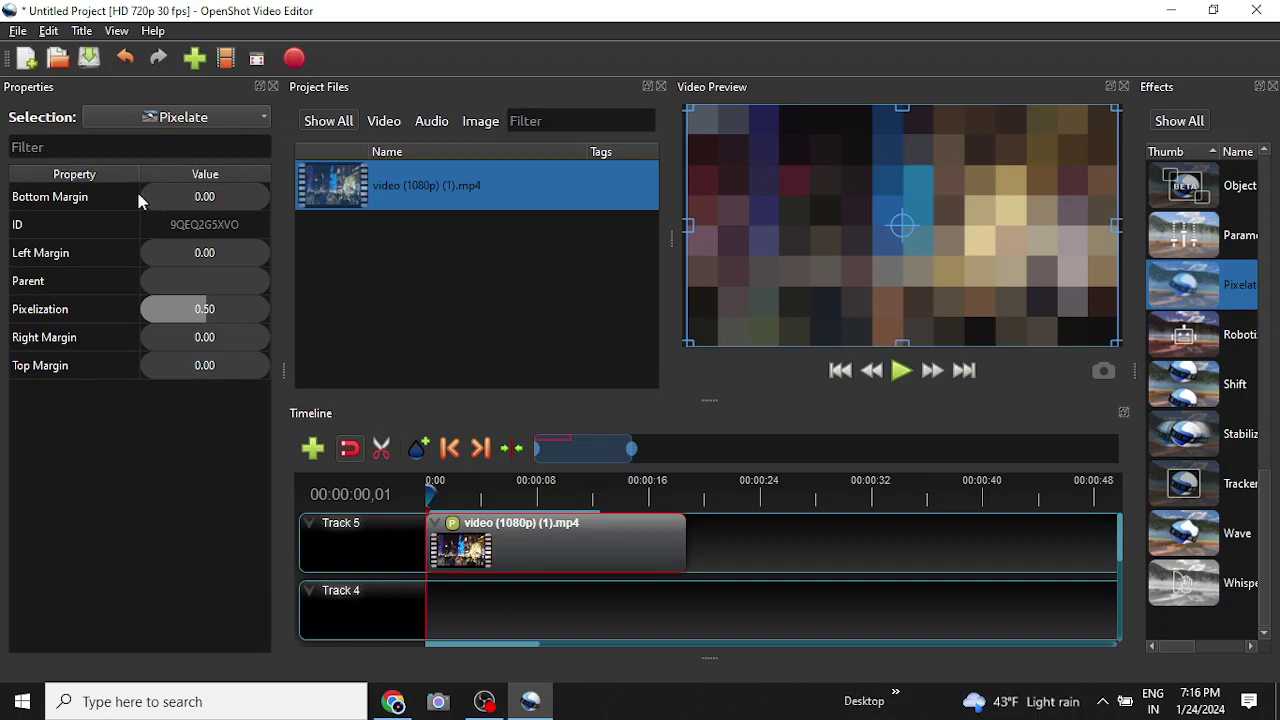
drag(150, 198, 206, 202)
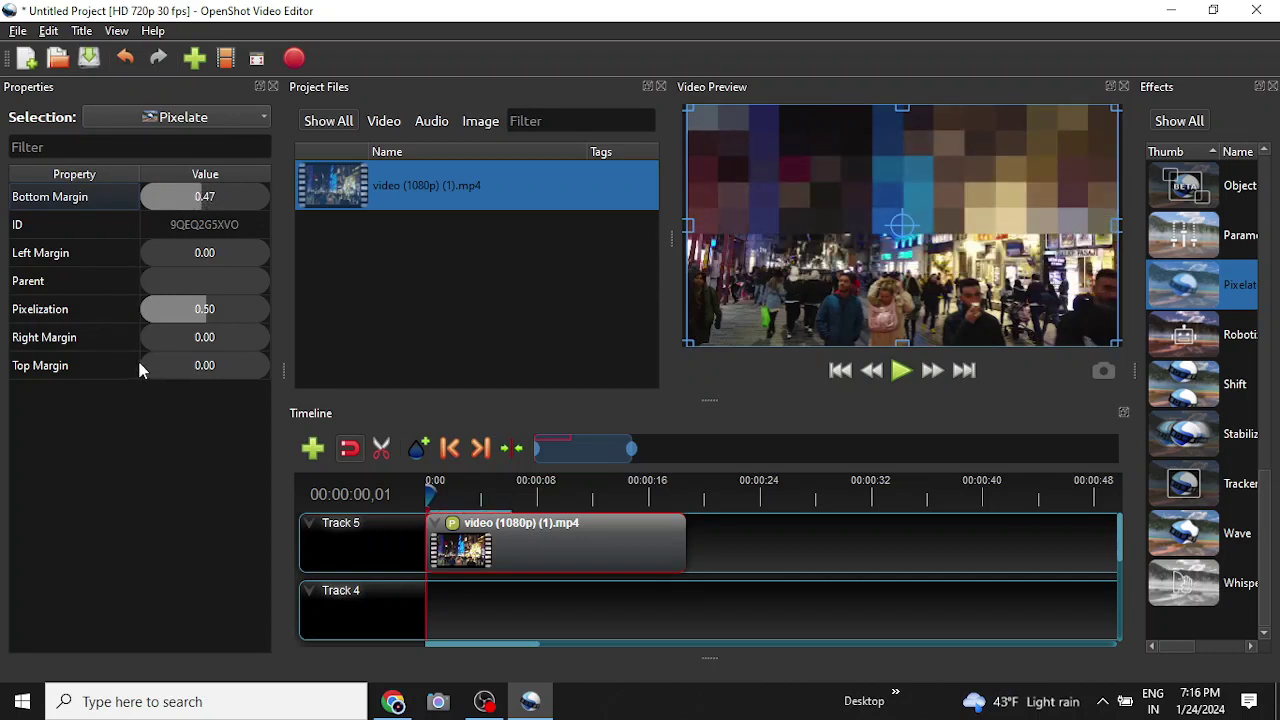
drag(145, 362, 168, 362)
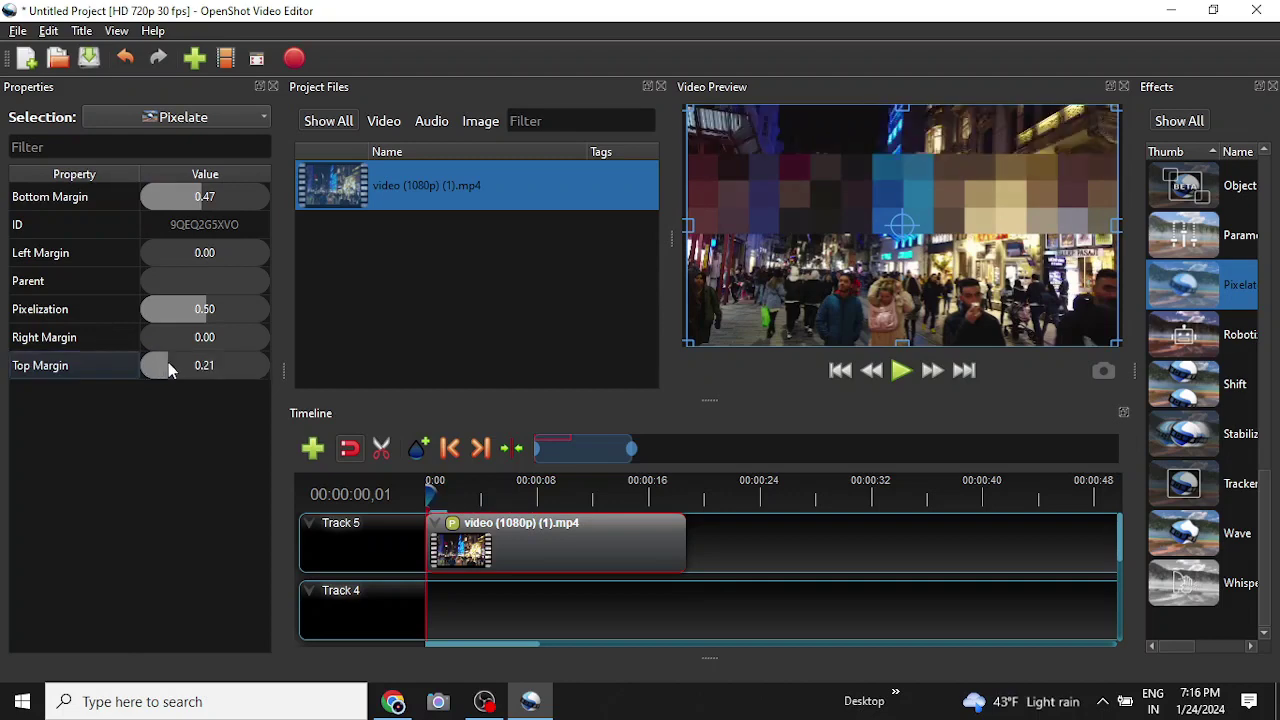
click(141, 256)
mouse_move(141, 256)
mouse_down()
mouse_move(171, 252)
mouse_move(156, 252)
mouse_up()
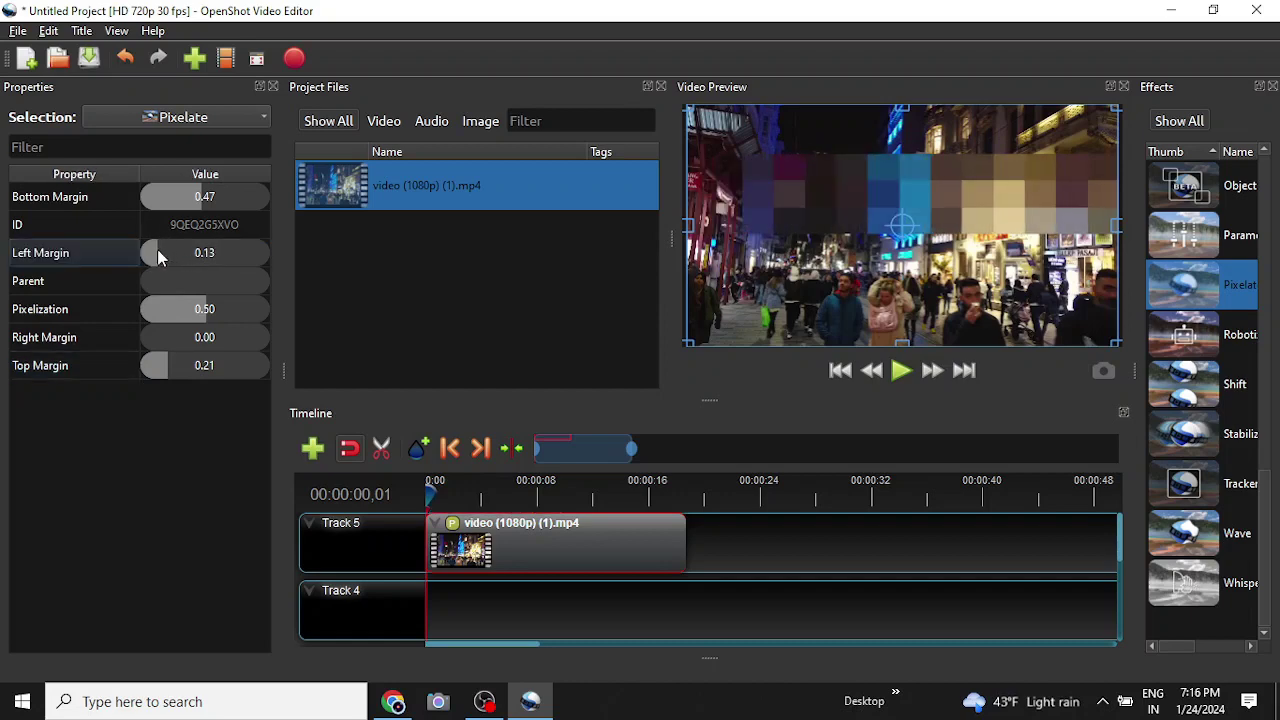
click(150, 340)
drag(150, 340, 221, 340)
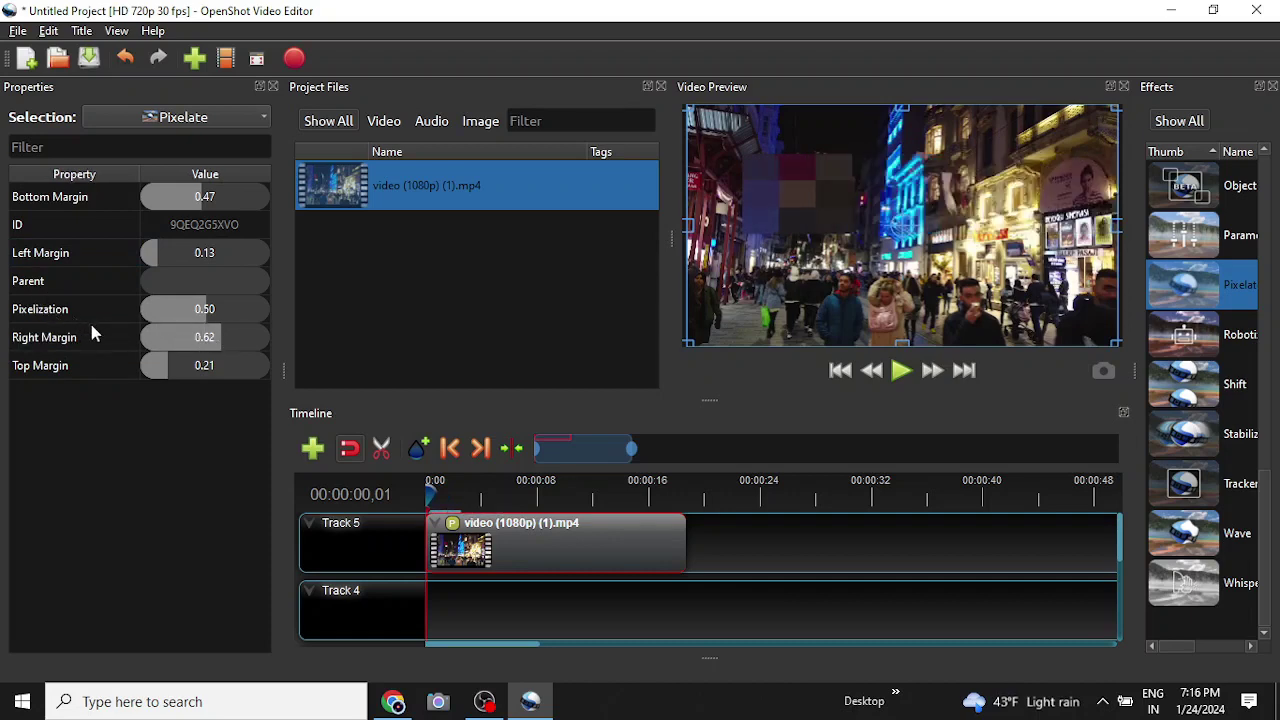
click(208, 314)
drag(208, 314, 191, 314)
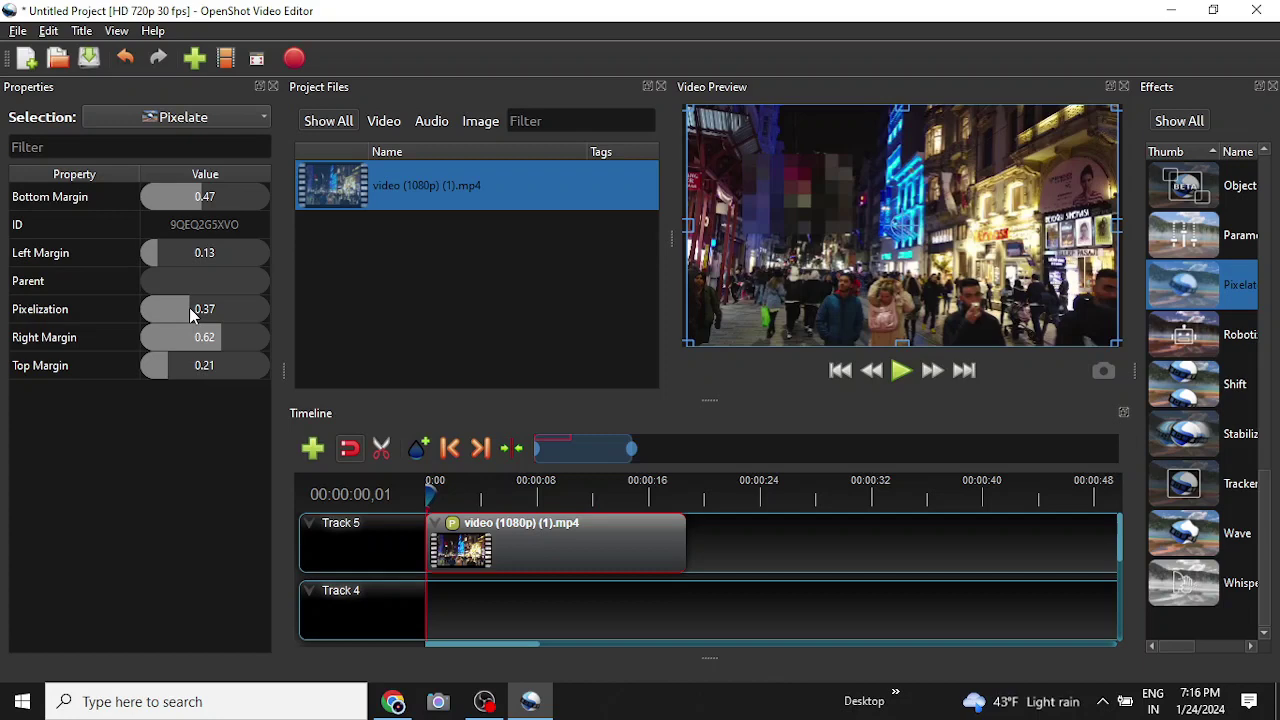
Step: Play the pixelated clip, then rewind and scrub the playhead to about 00:00:07
click(902, 372)
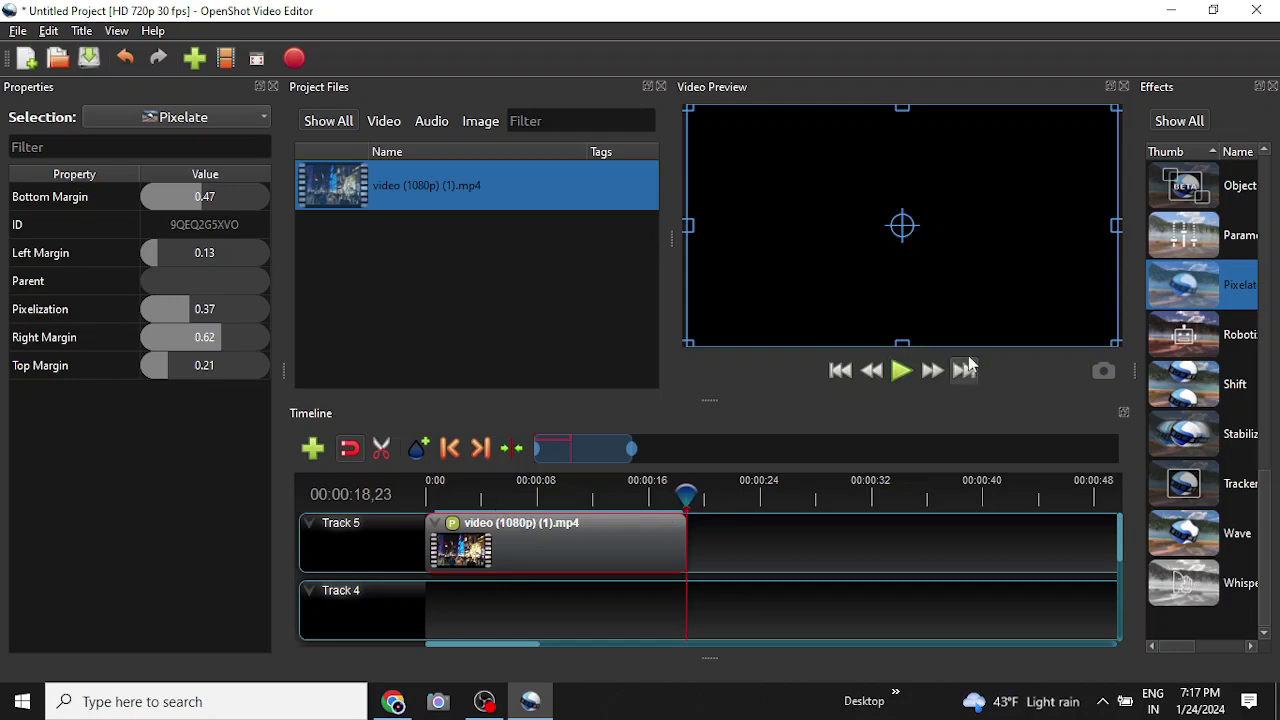
click(842, 371)
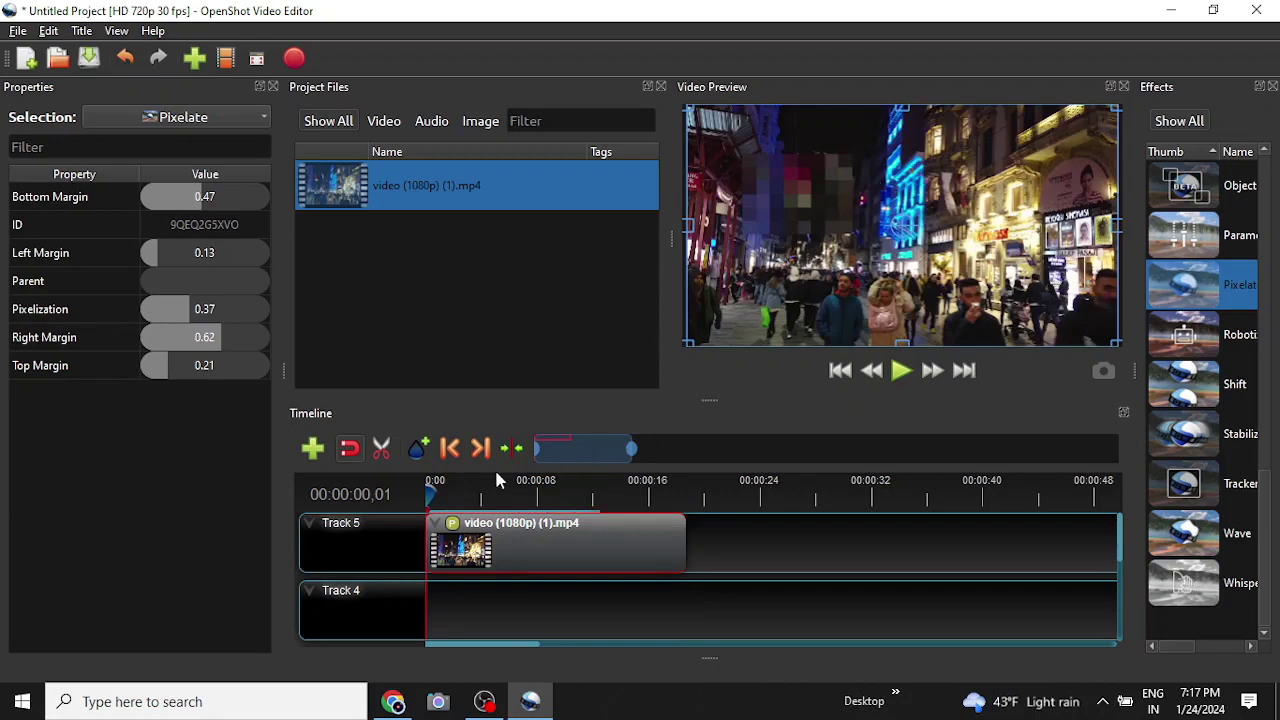
drag(428, 492, 541, 490)
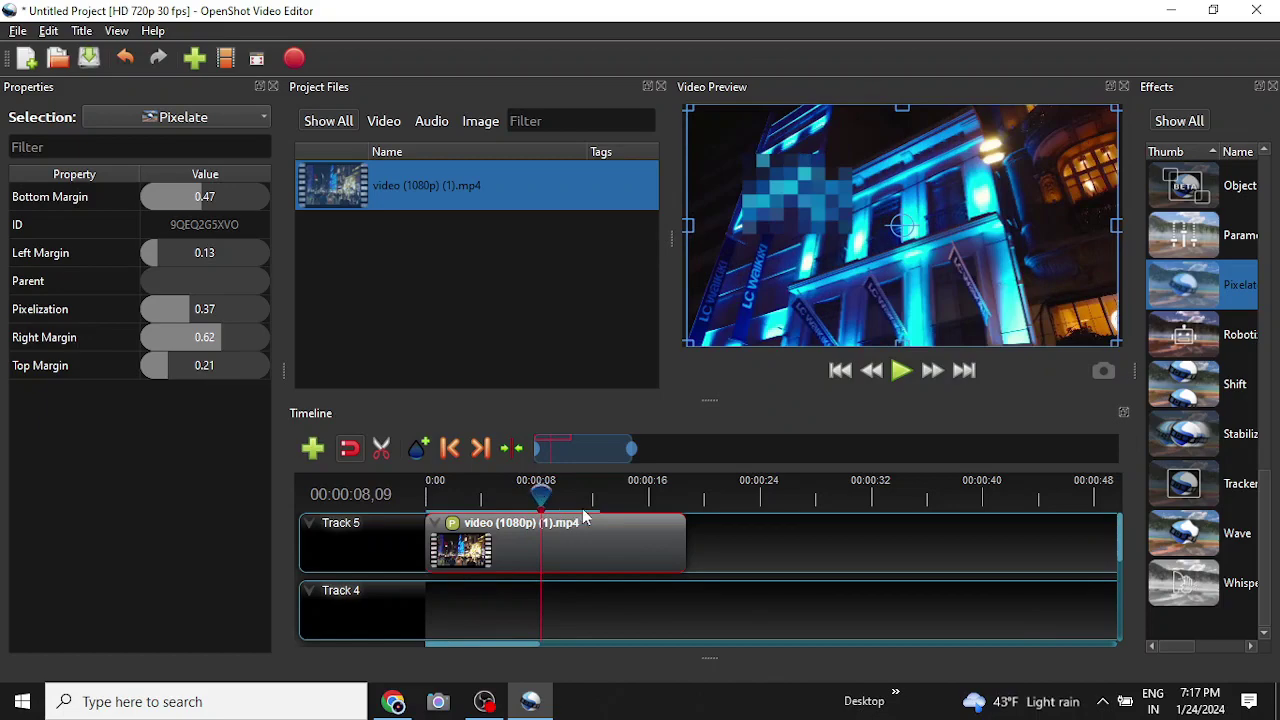
Step: Split the Track 5 clip with the Razor at about 7 and 15 seconds into three parts
mouse_move(548, 492)
mouse_down()
mouse_move(600, 491)
mouse_move(532, 496)
mouse_up()
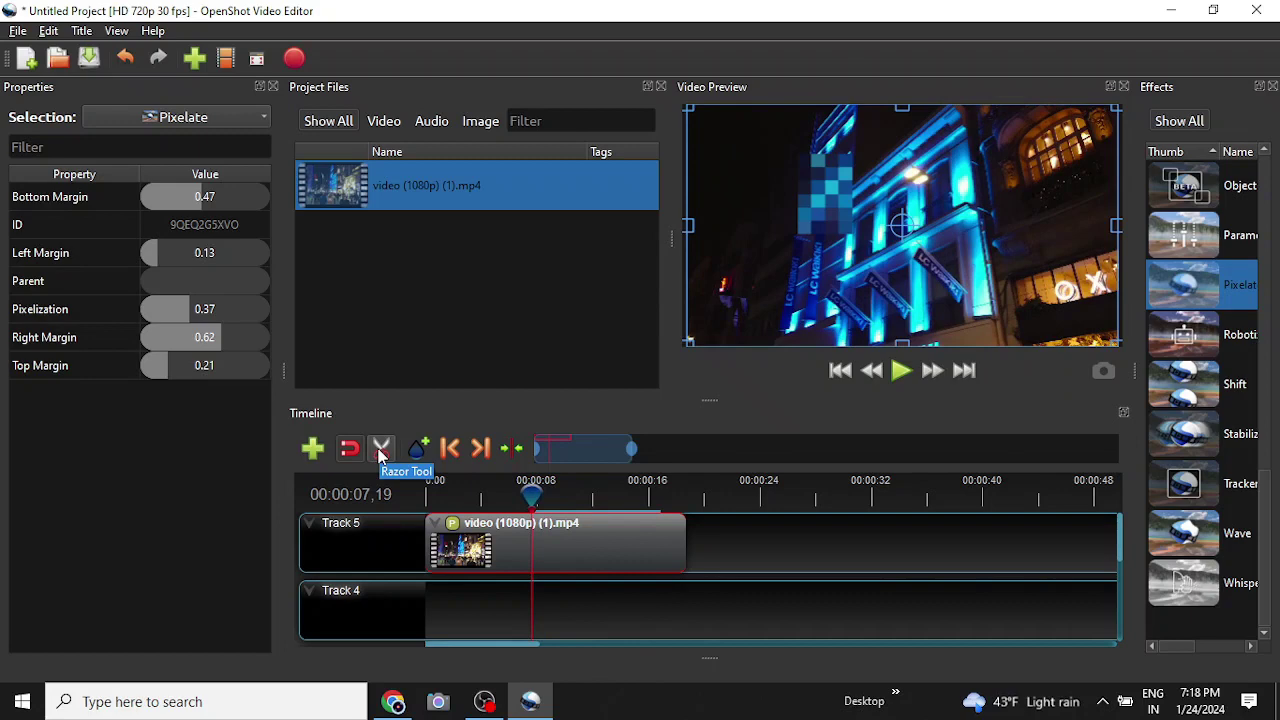
click(381, 450)
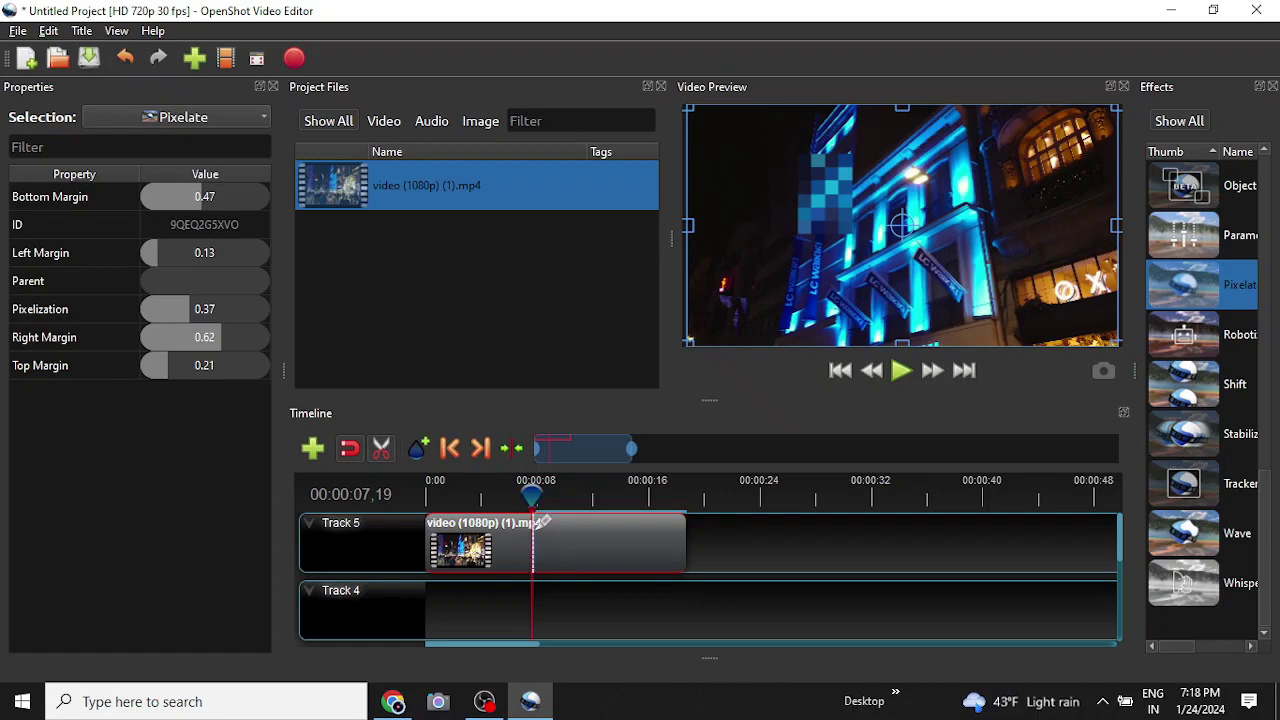
click(586, 518)
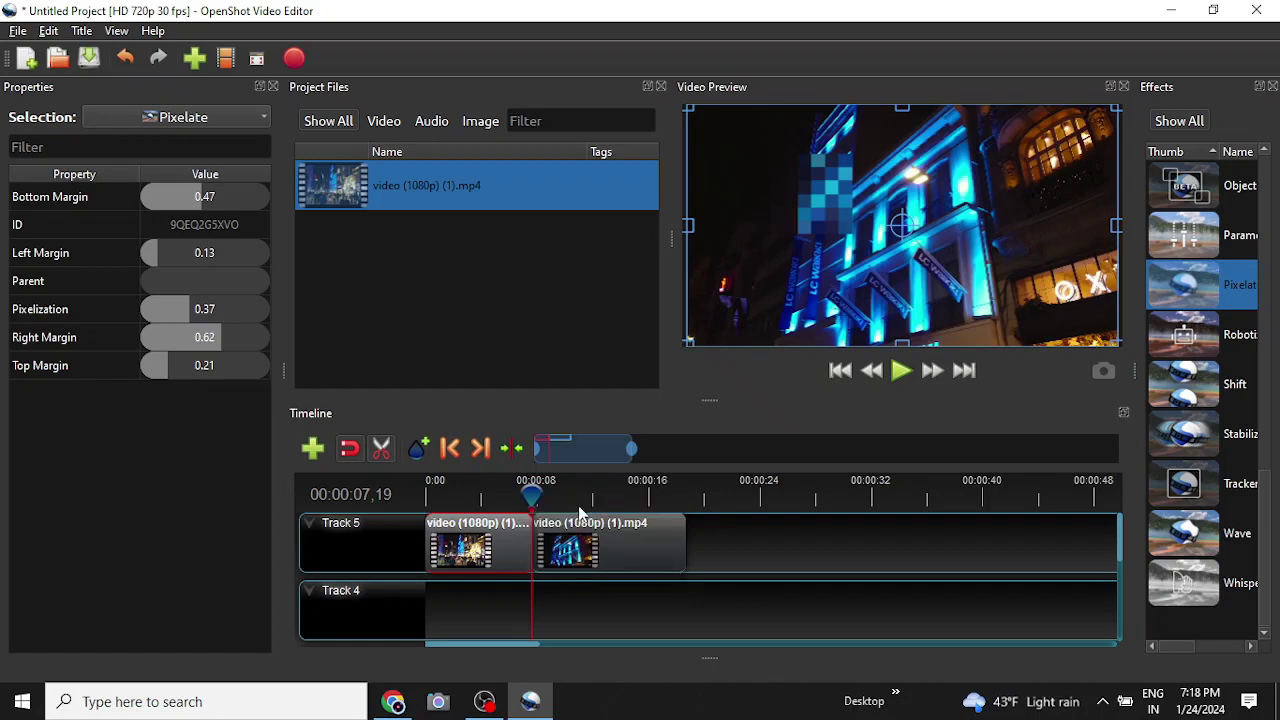
drag(533, 494, 605, 494)
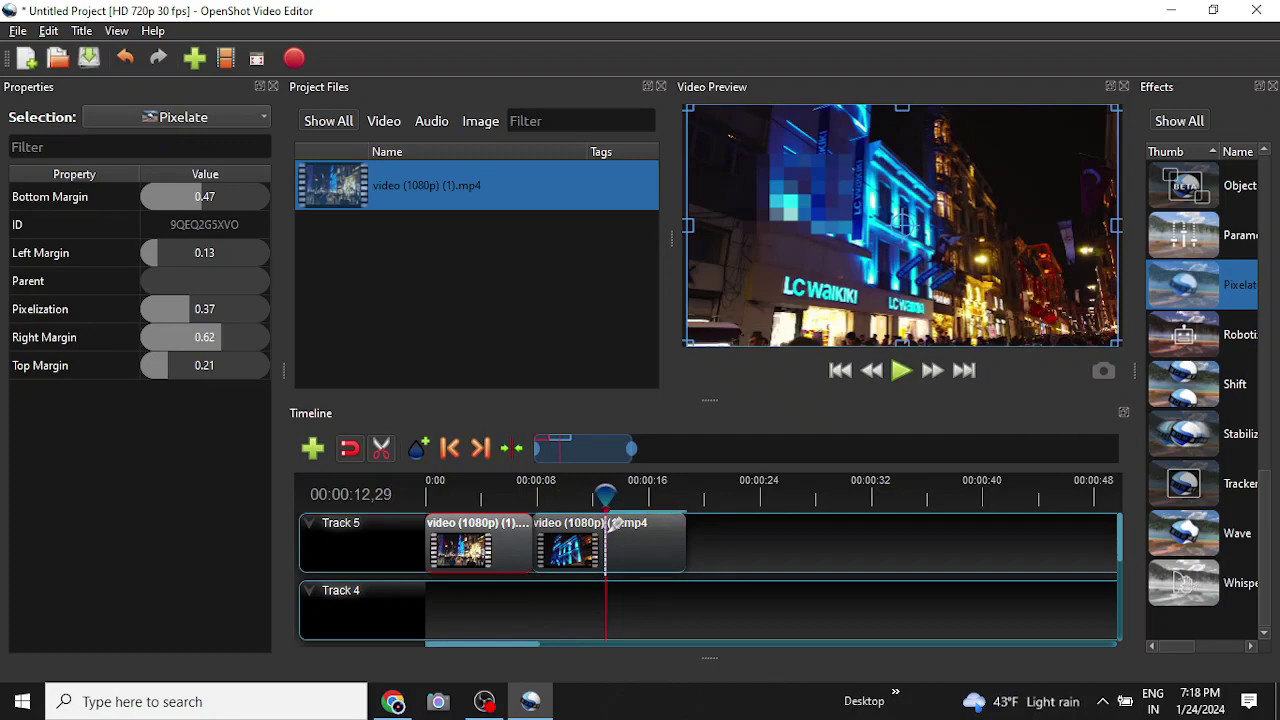
key(ctrl+k)
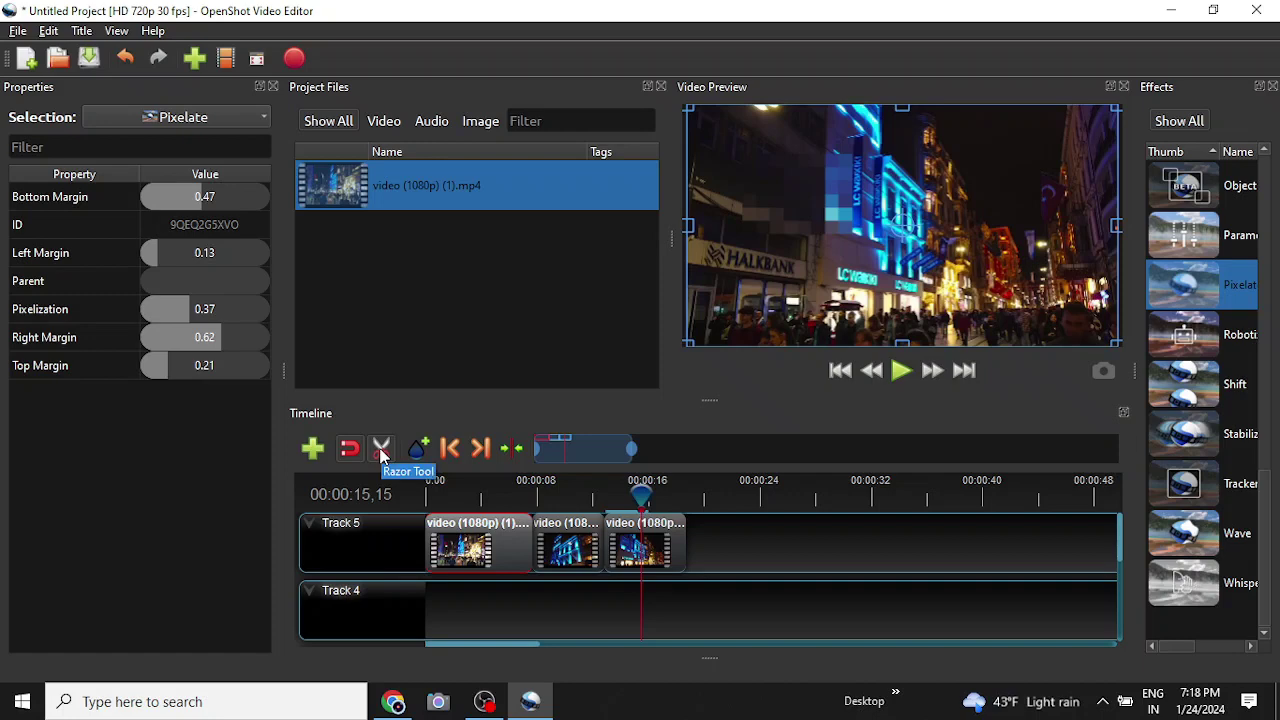
Step: Turn off the Razor and remove Pixelate from the first, middle and last clip parts
click(381, 455)
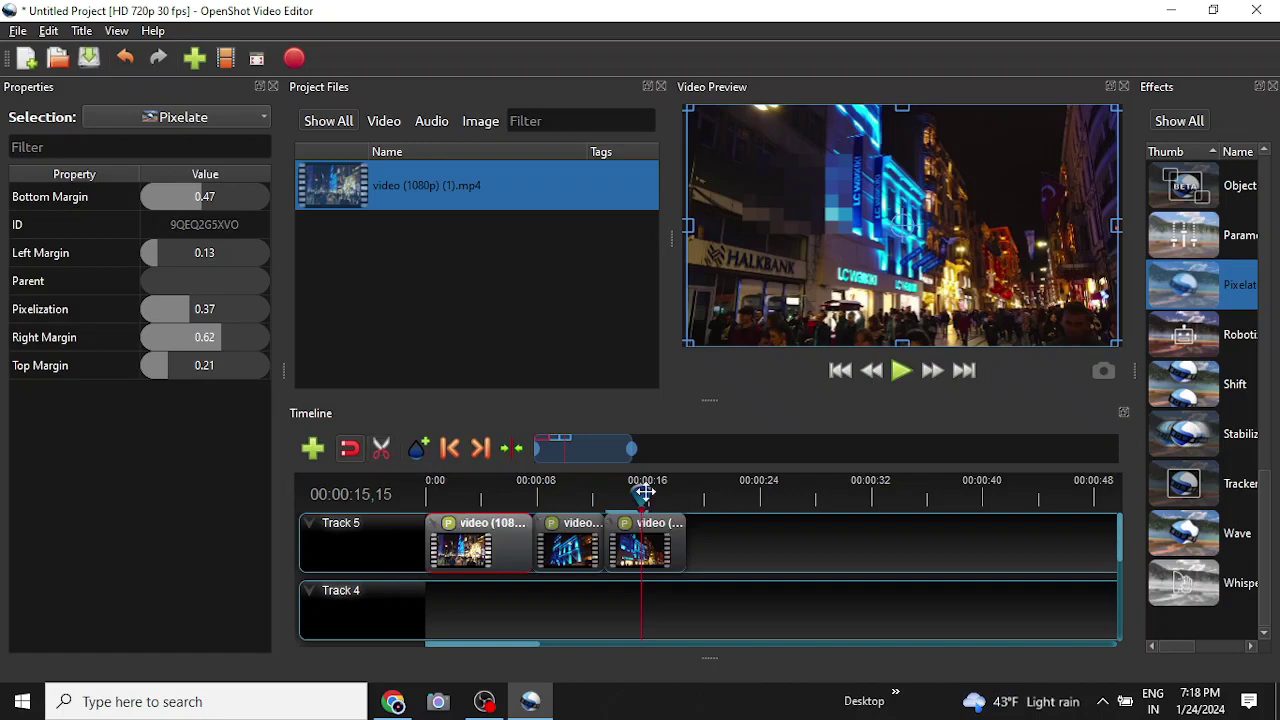
drag(607, 490, 432, 490)
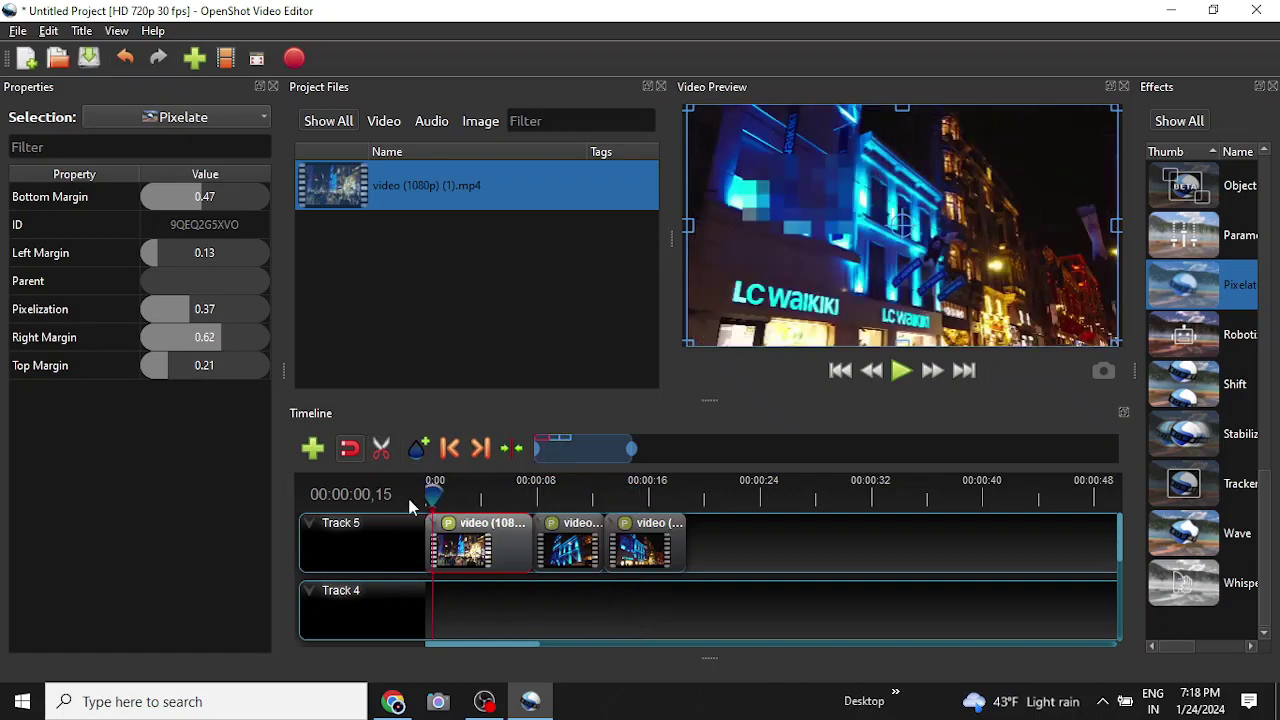
click(570, 522)
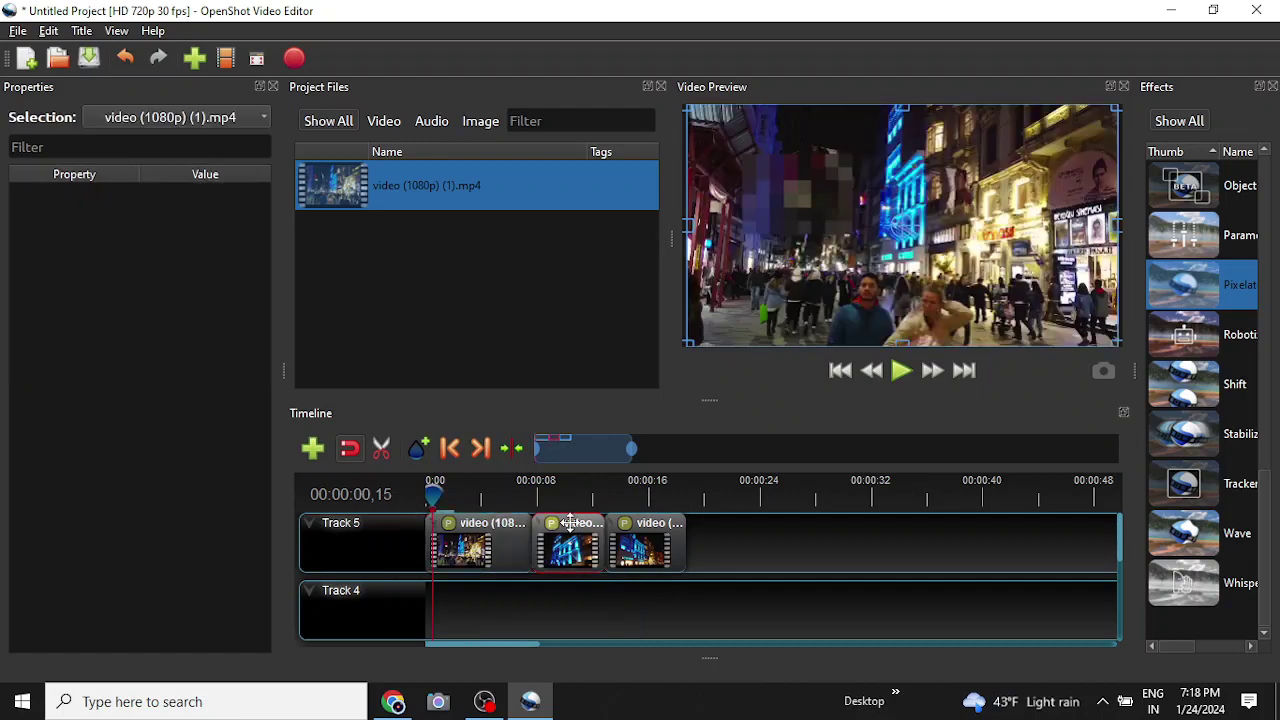
right_click(448, 523)
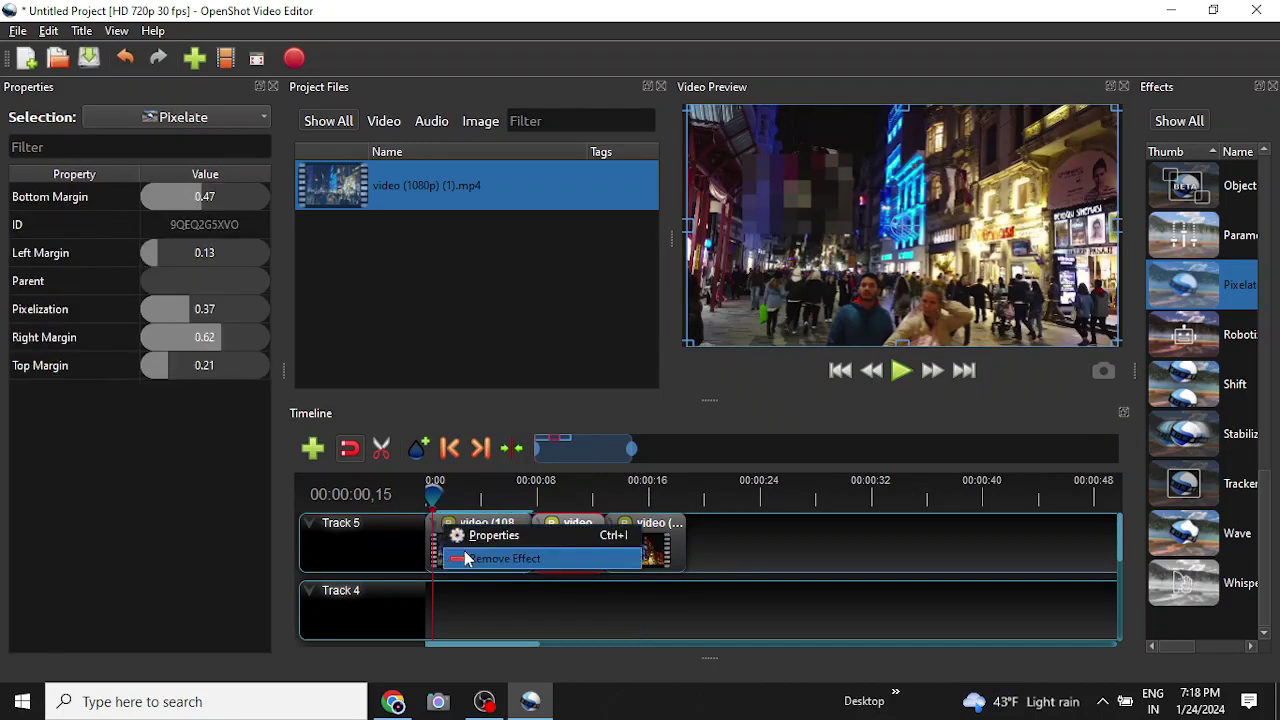
click(467, 559)
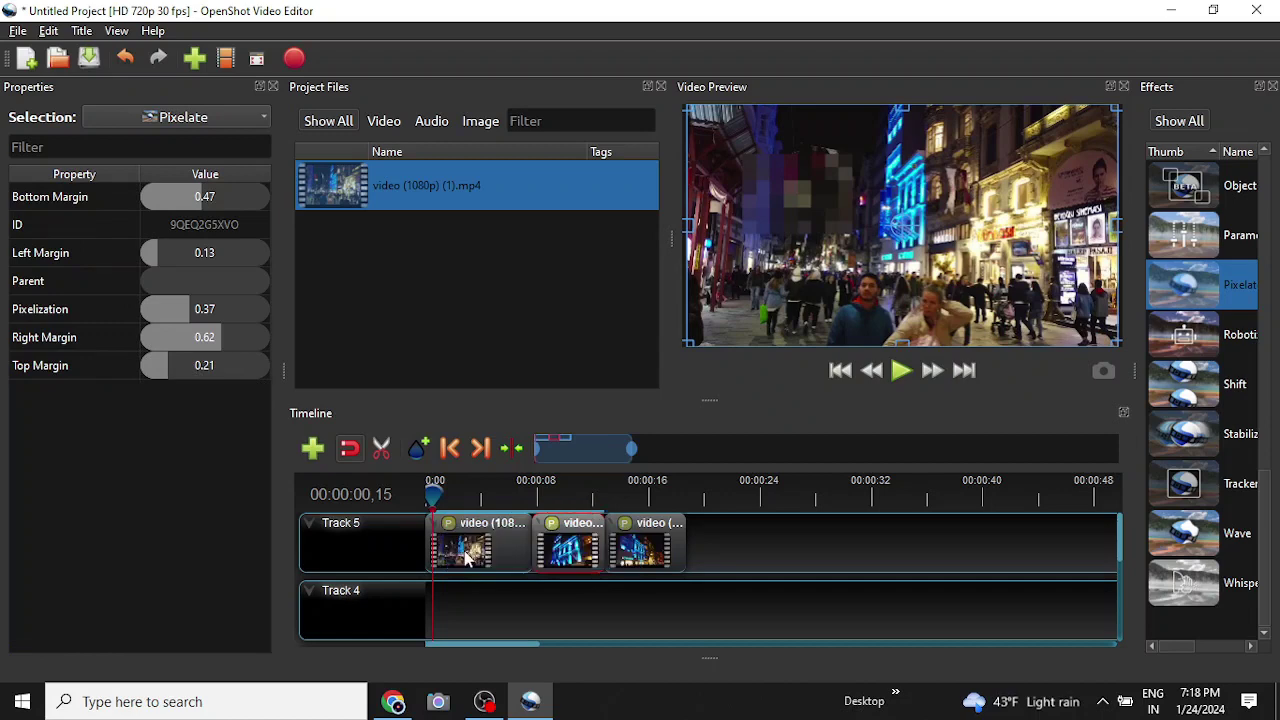
right_click(555, 524)
click(578, 557)
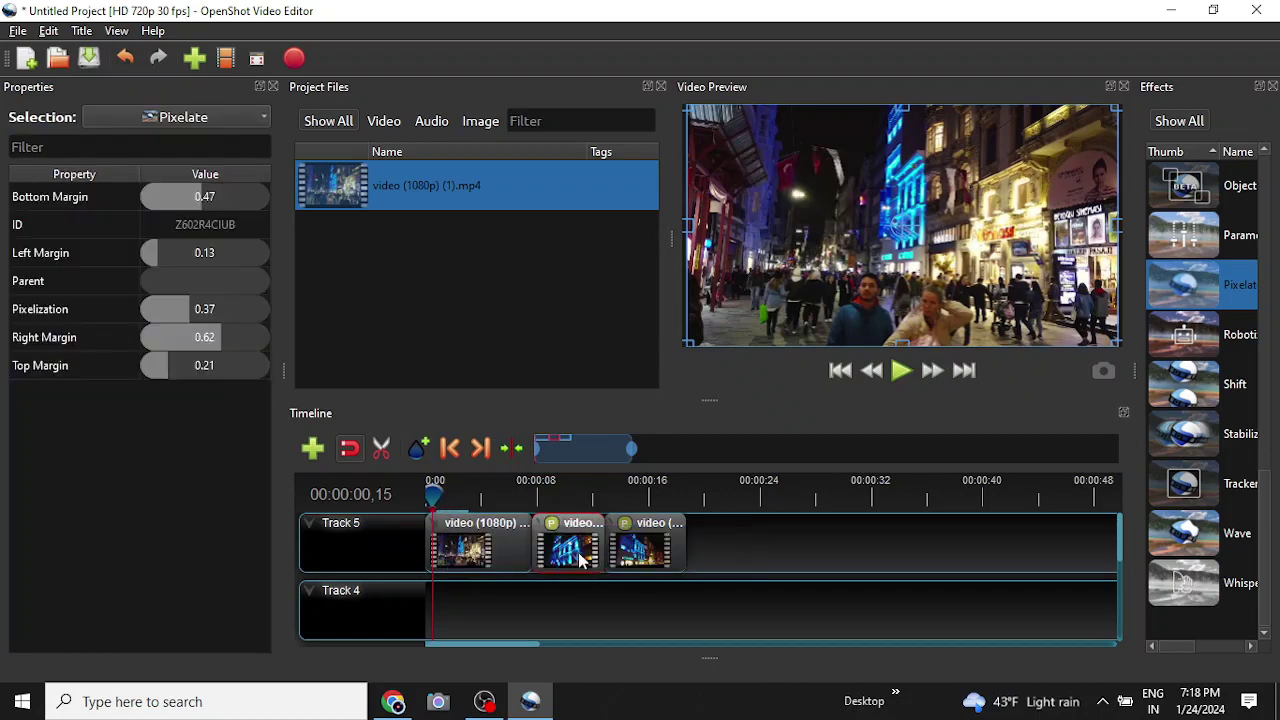
right_click(630, 533)
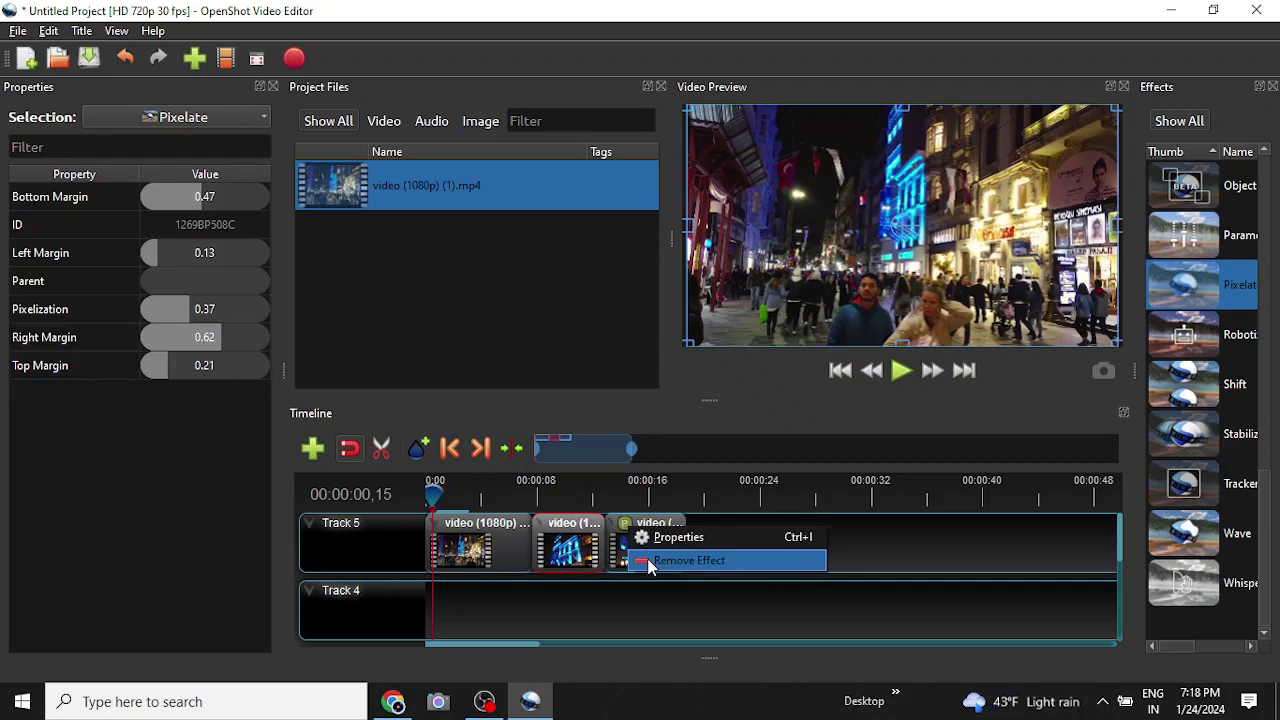
click(645, 560)
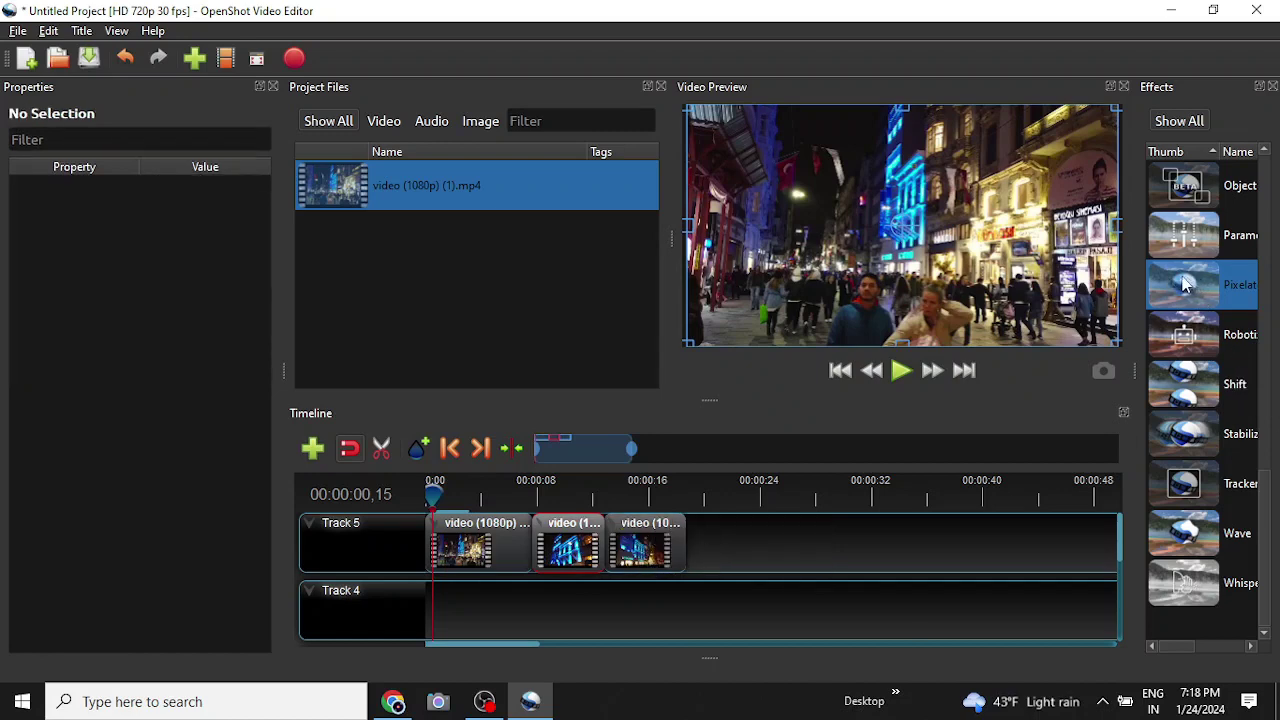
Step: Drop Pixelate onto the middle clip and move the playhead into it to view the effect
drag(1185, 286, 565, 537)
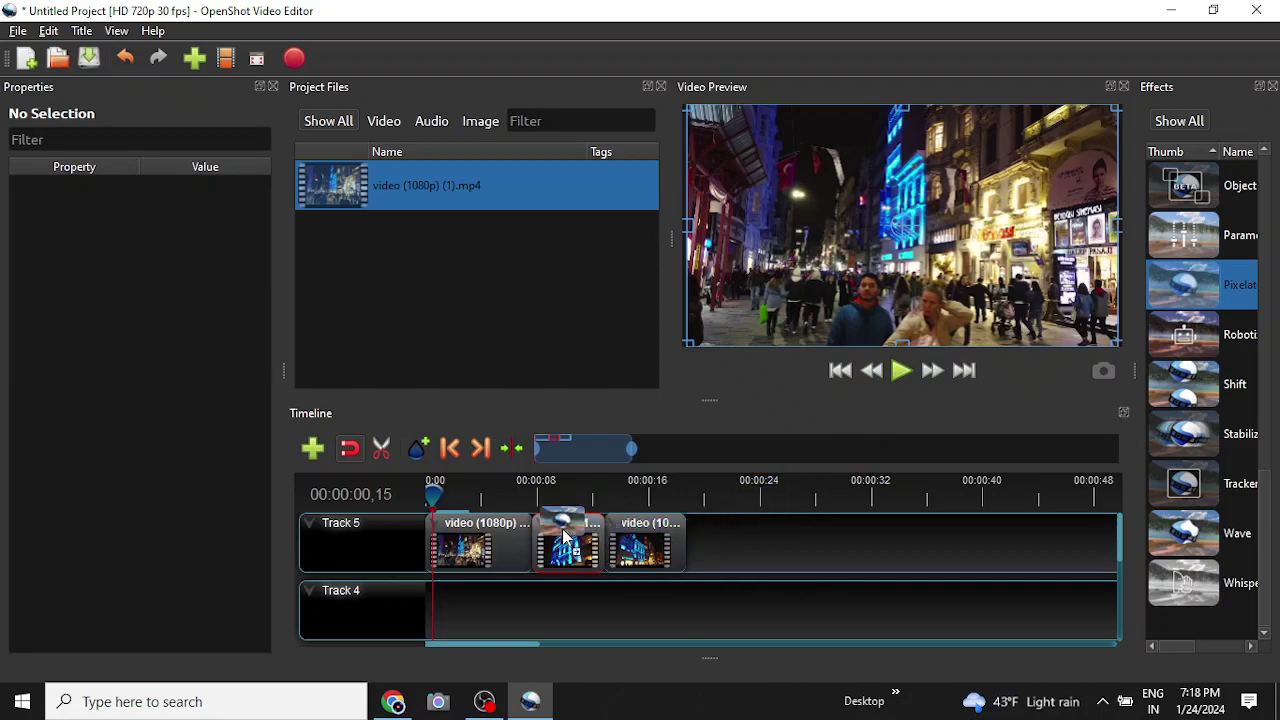
drag(565, 537, 564, 540)
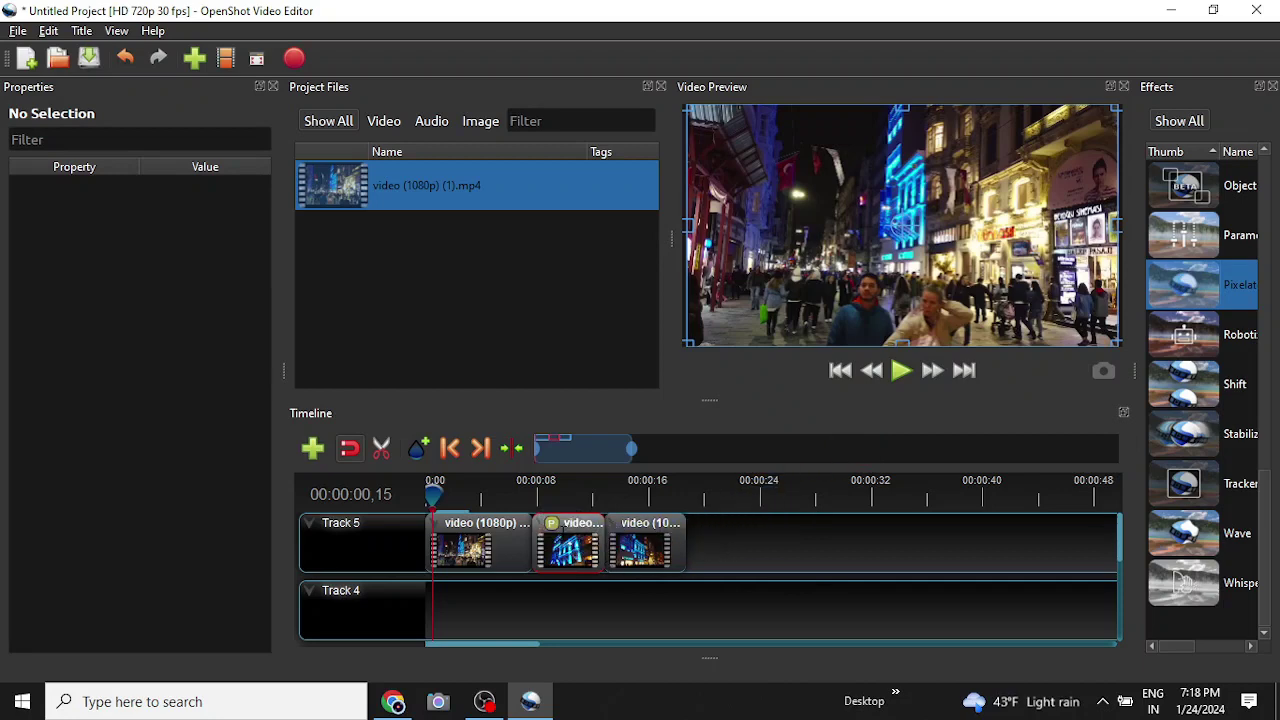
click(552, 524)
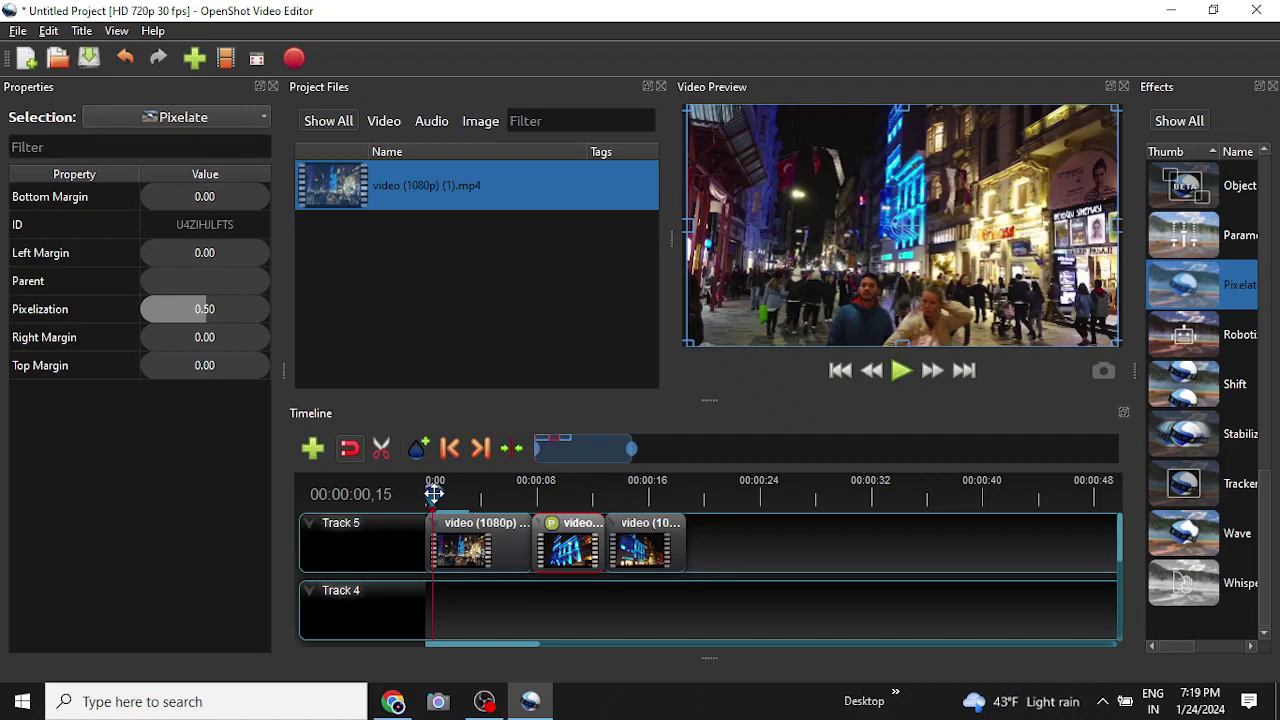
drag(434, 490, 551, 494)
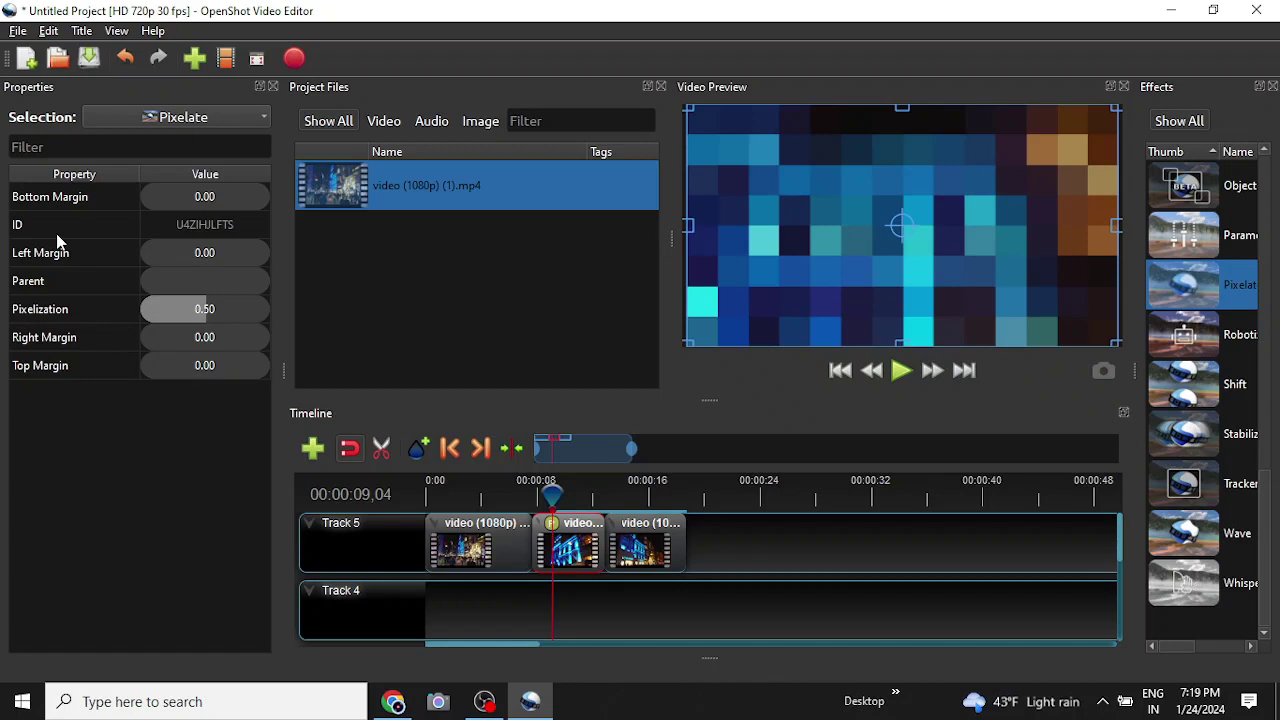
Step: Set the Pixelate margins to Bottom 0.33, Top 0.33, Left 0.24, Right 0.38, and Pixelization to 0.35, then return to the start
click(142, 200)
drag(142, 204, 186, 203)
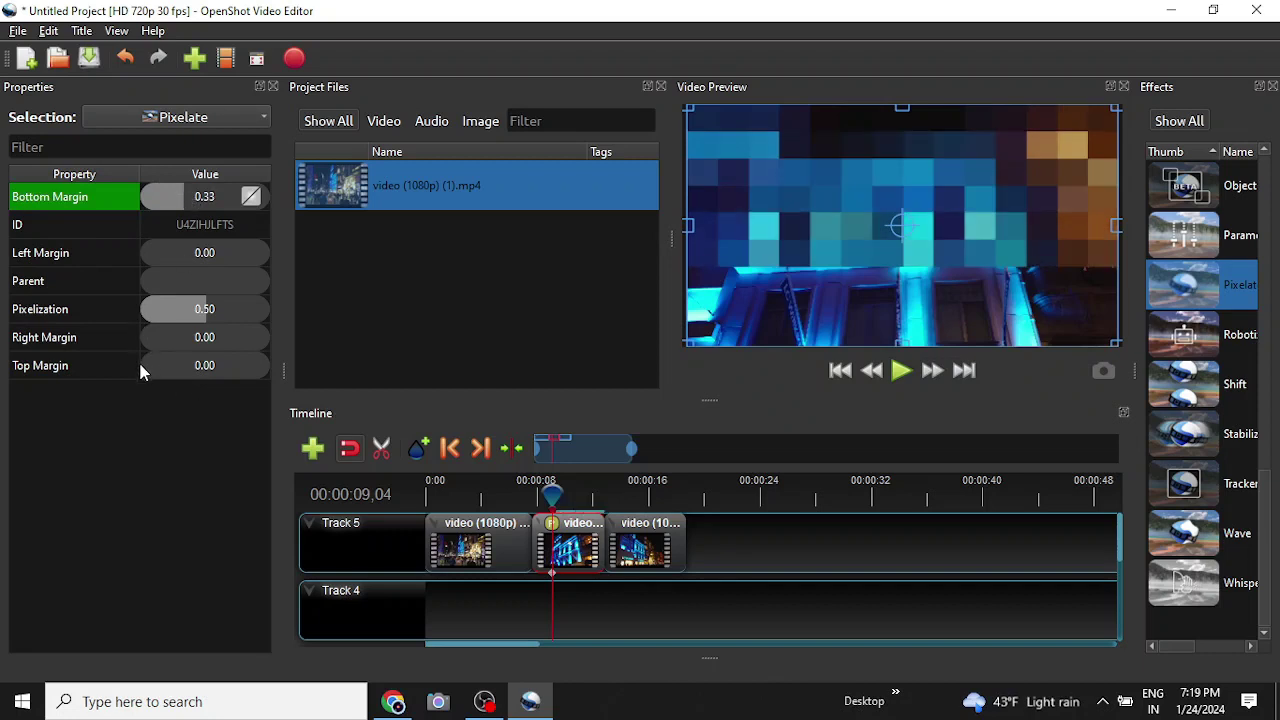
drag(142, 366, 185, 374)
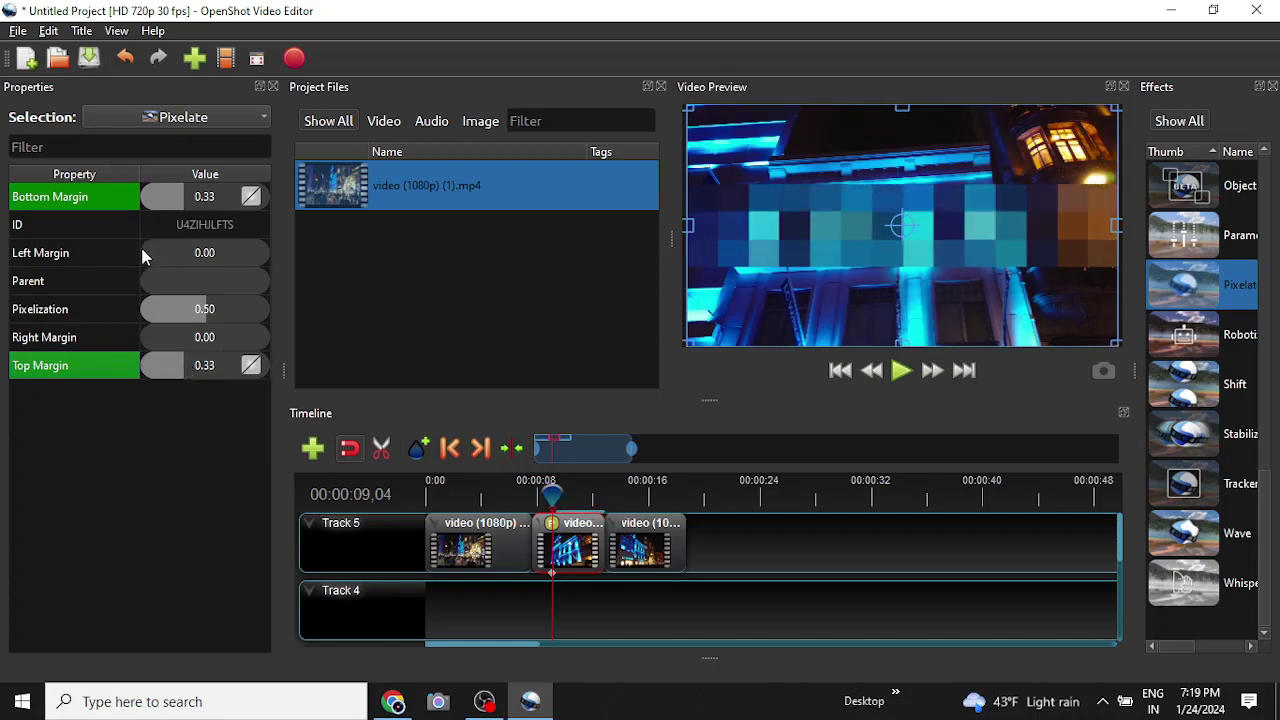
drag(143, 252, 172, 258)
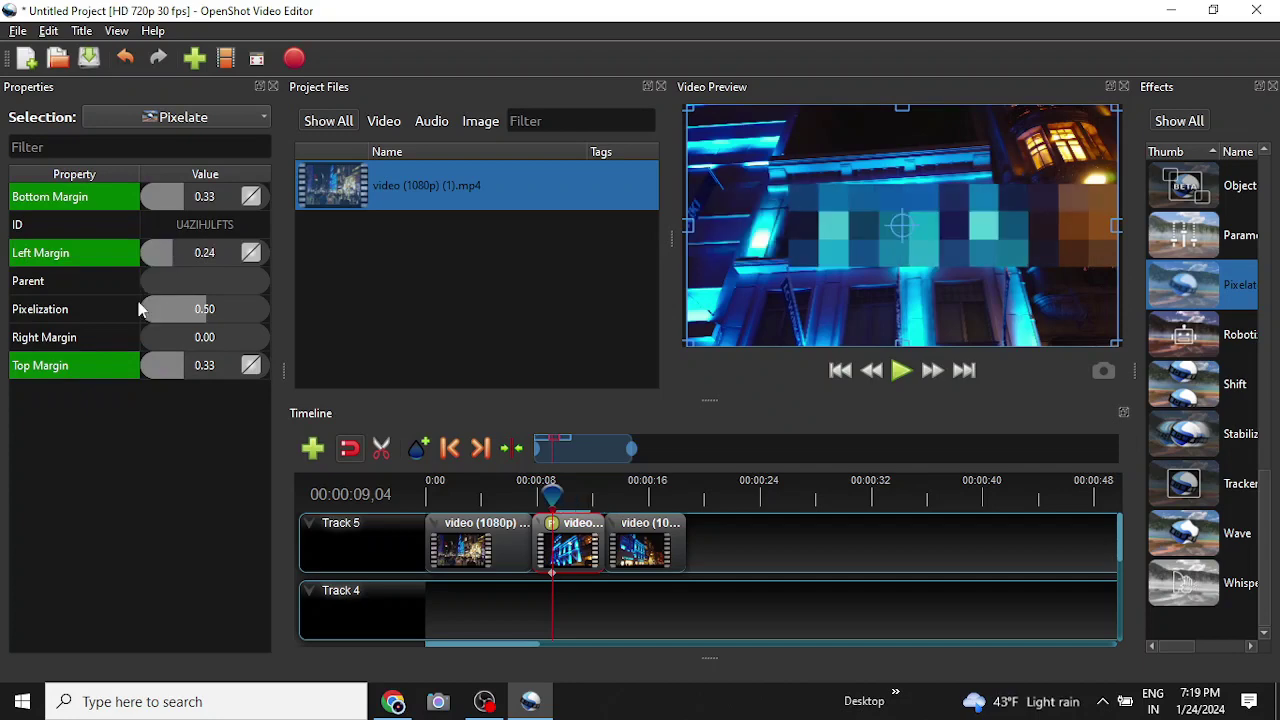
click(144, 342)
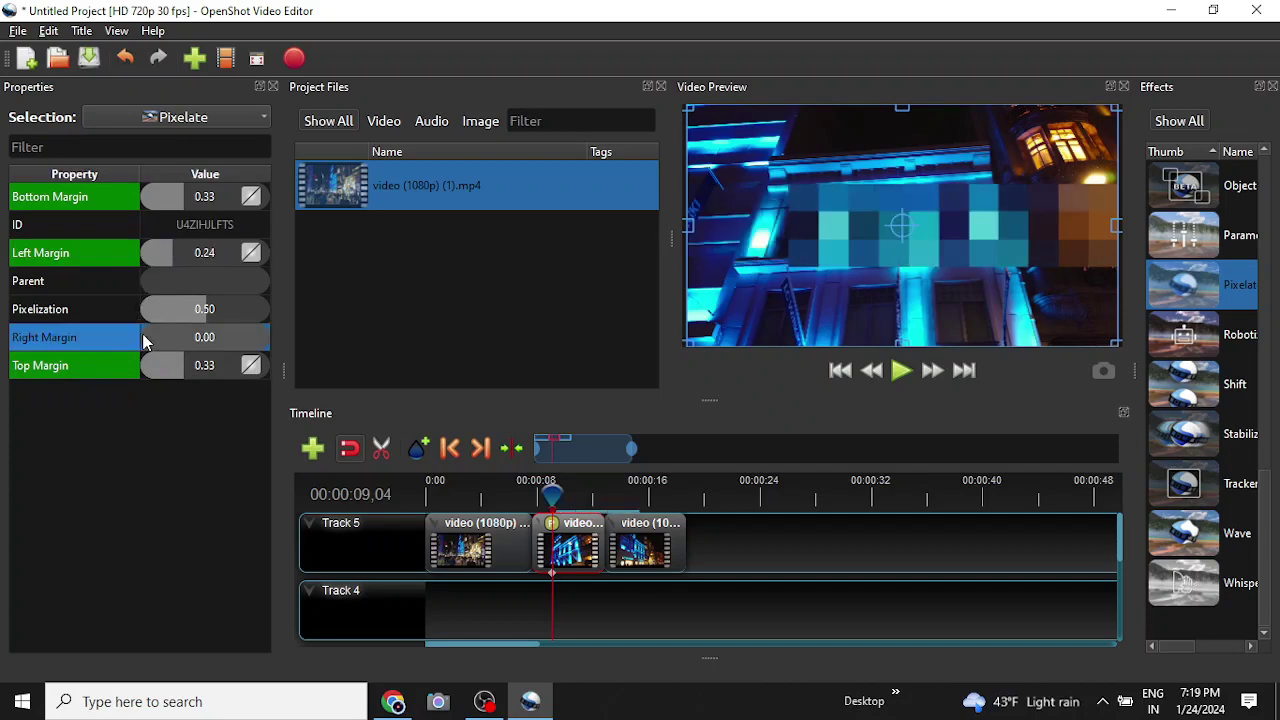
drag(144, 342, 194, 342)
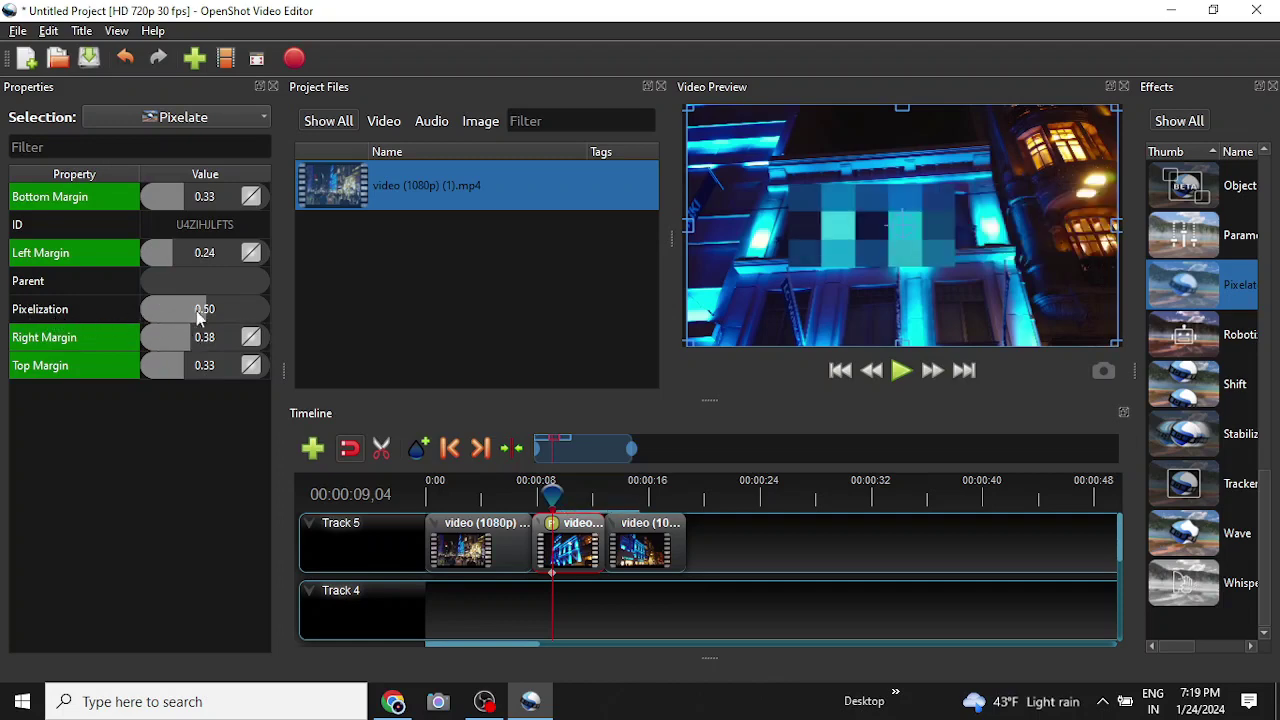
drag(200, 310, 189, 312)
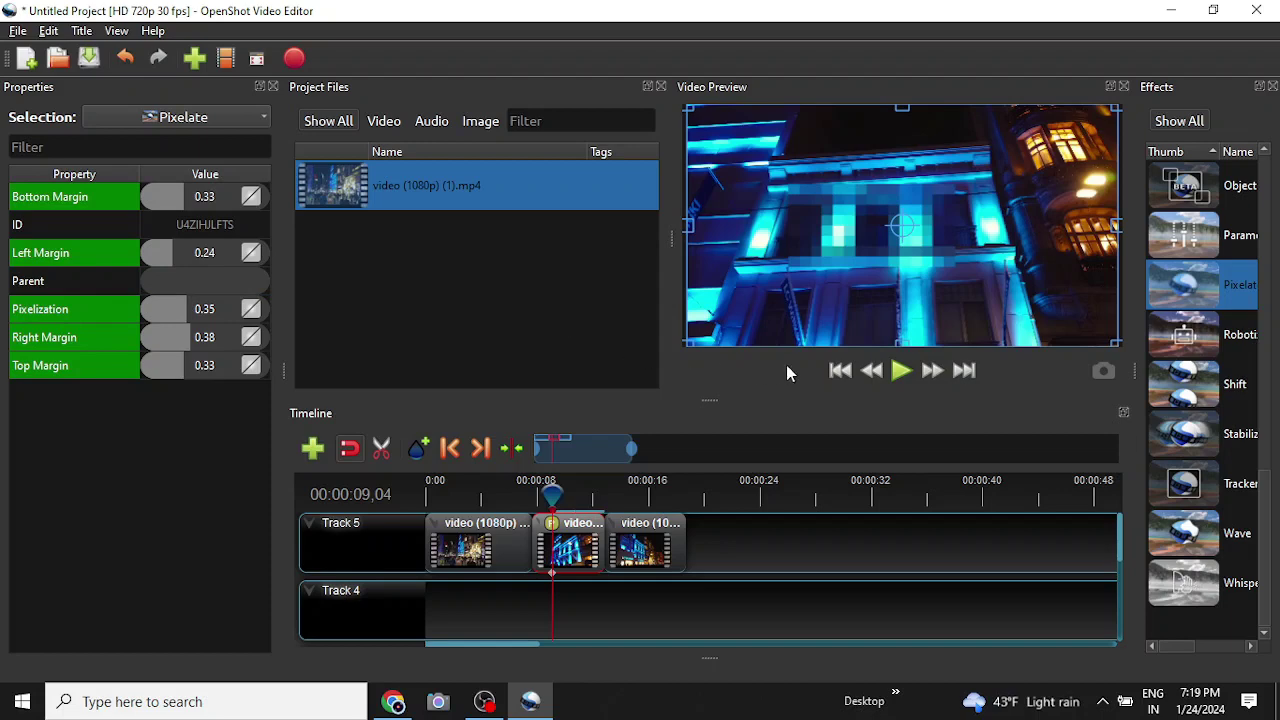
click(838, 372)
click(901, 374)
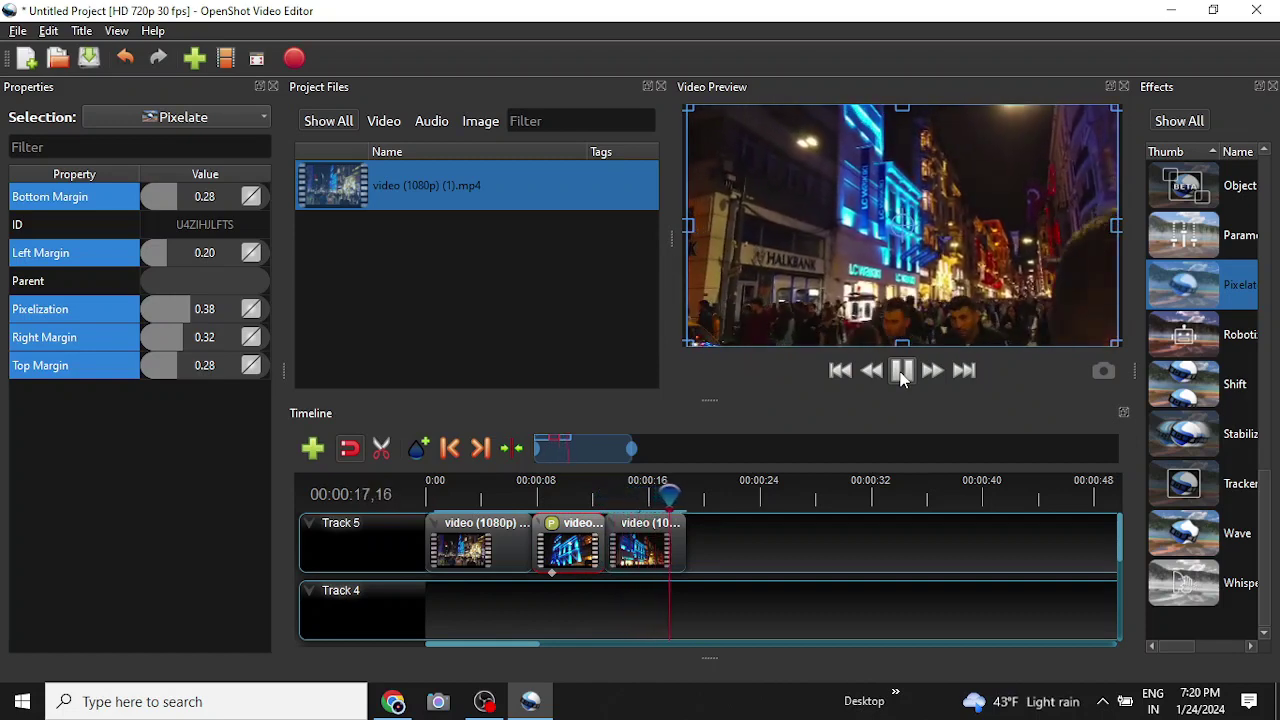
click(901, 371)
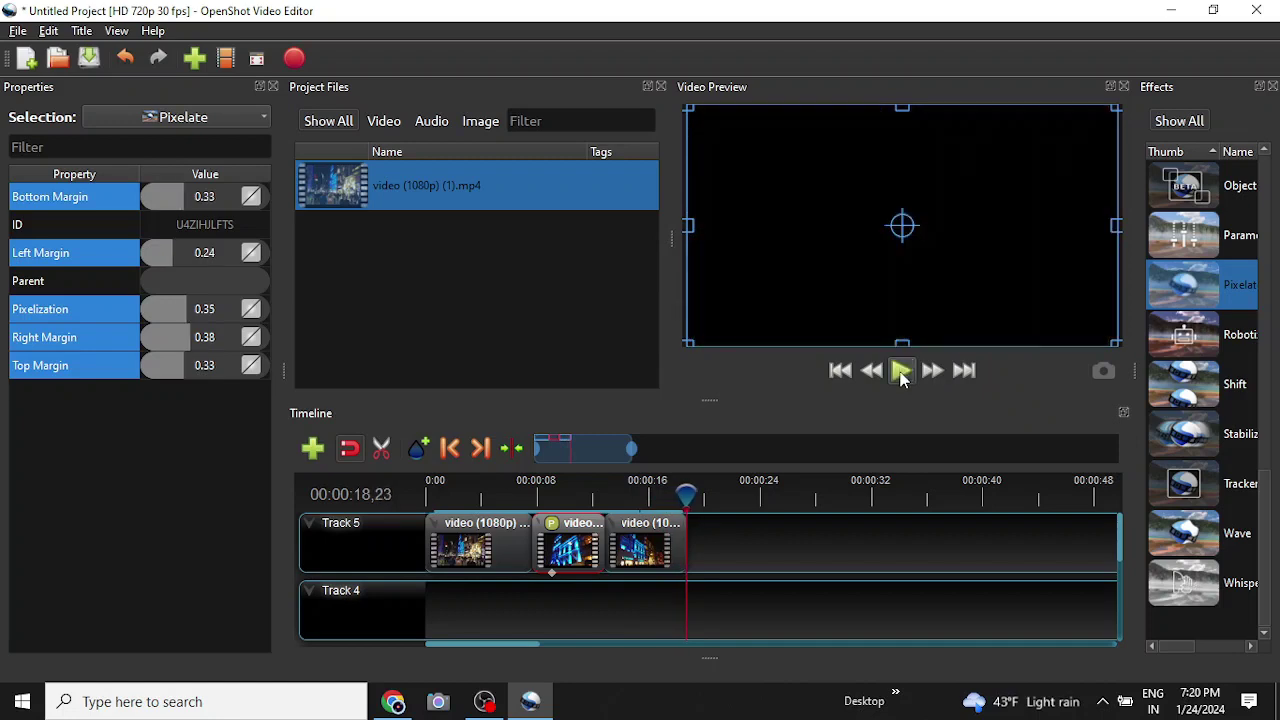